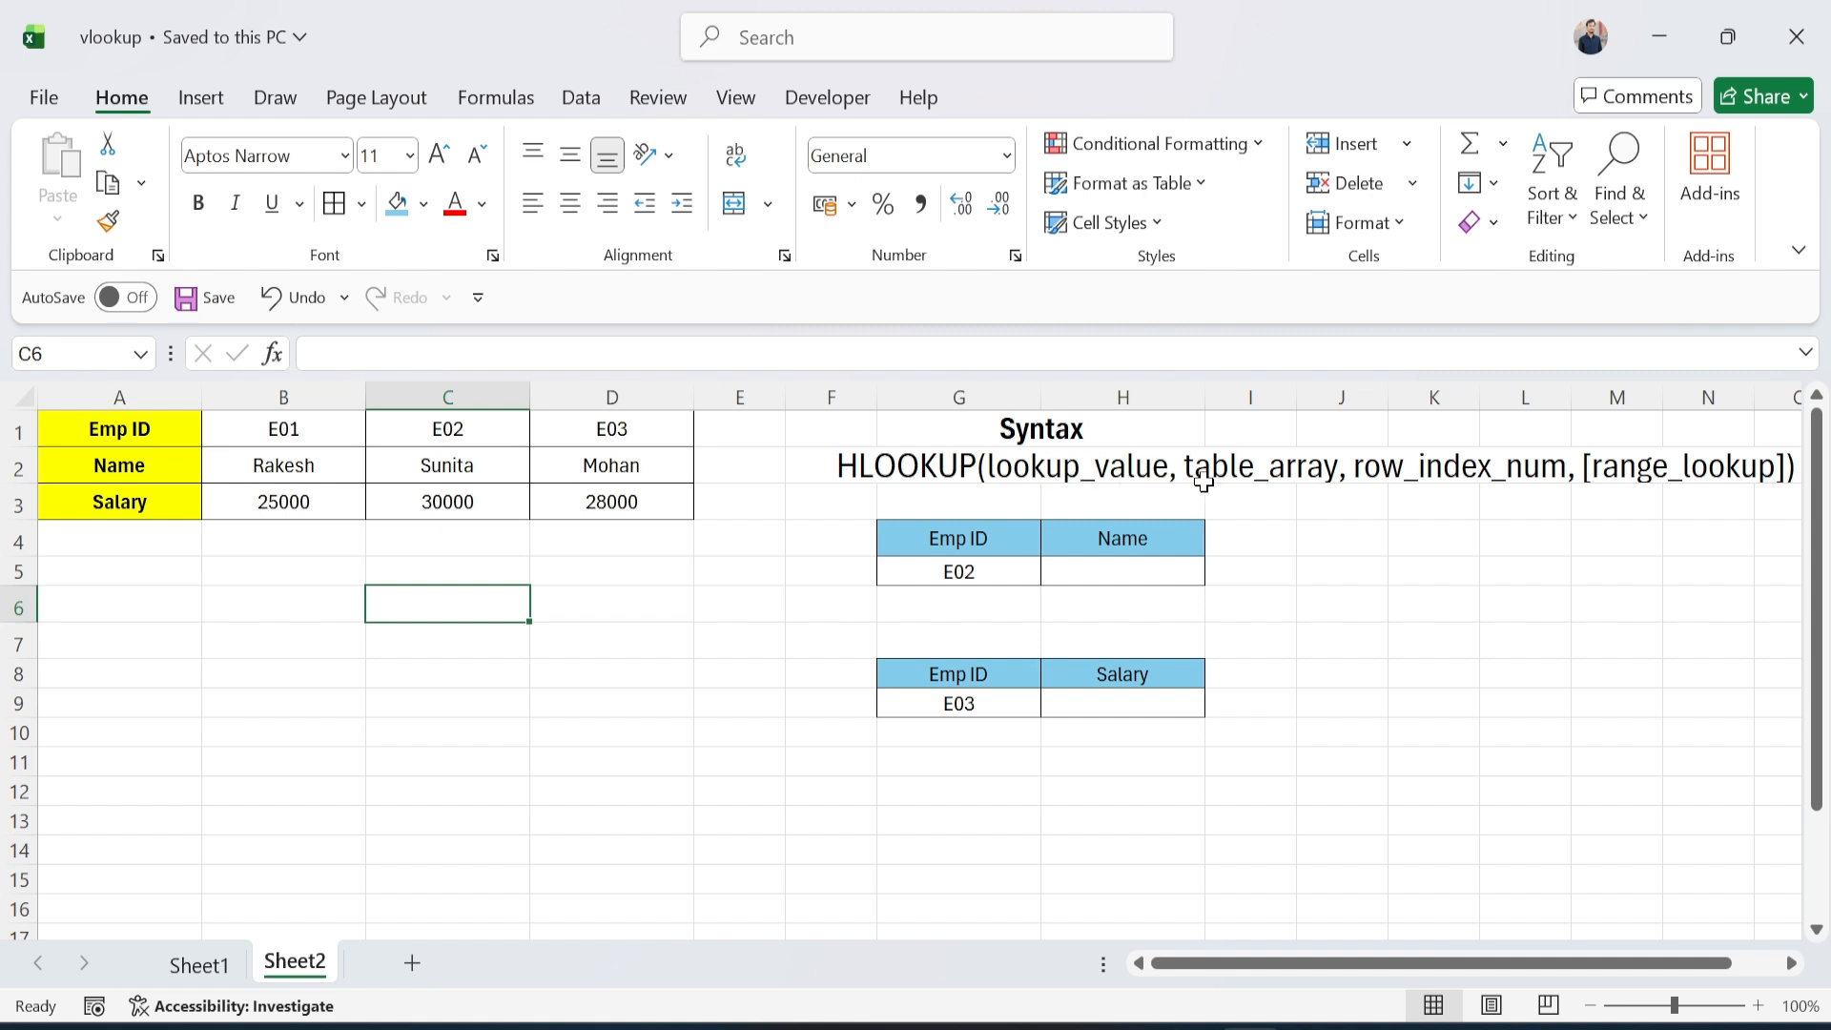
- Review the HLOOKUP syntax line in row 2 and the Name and Salary row labels of the employee table
click(1270, 477)
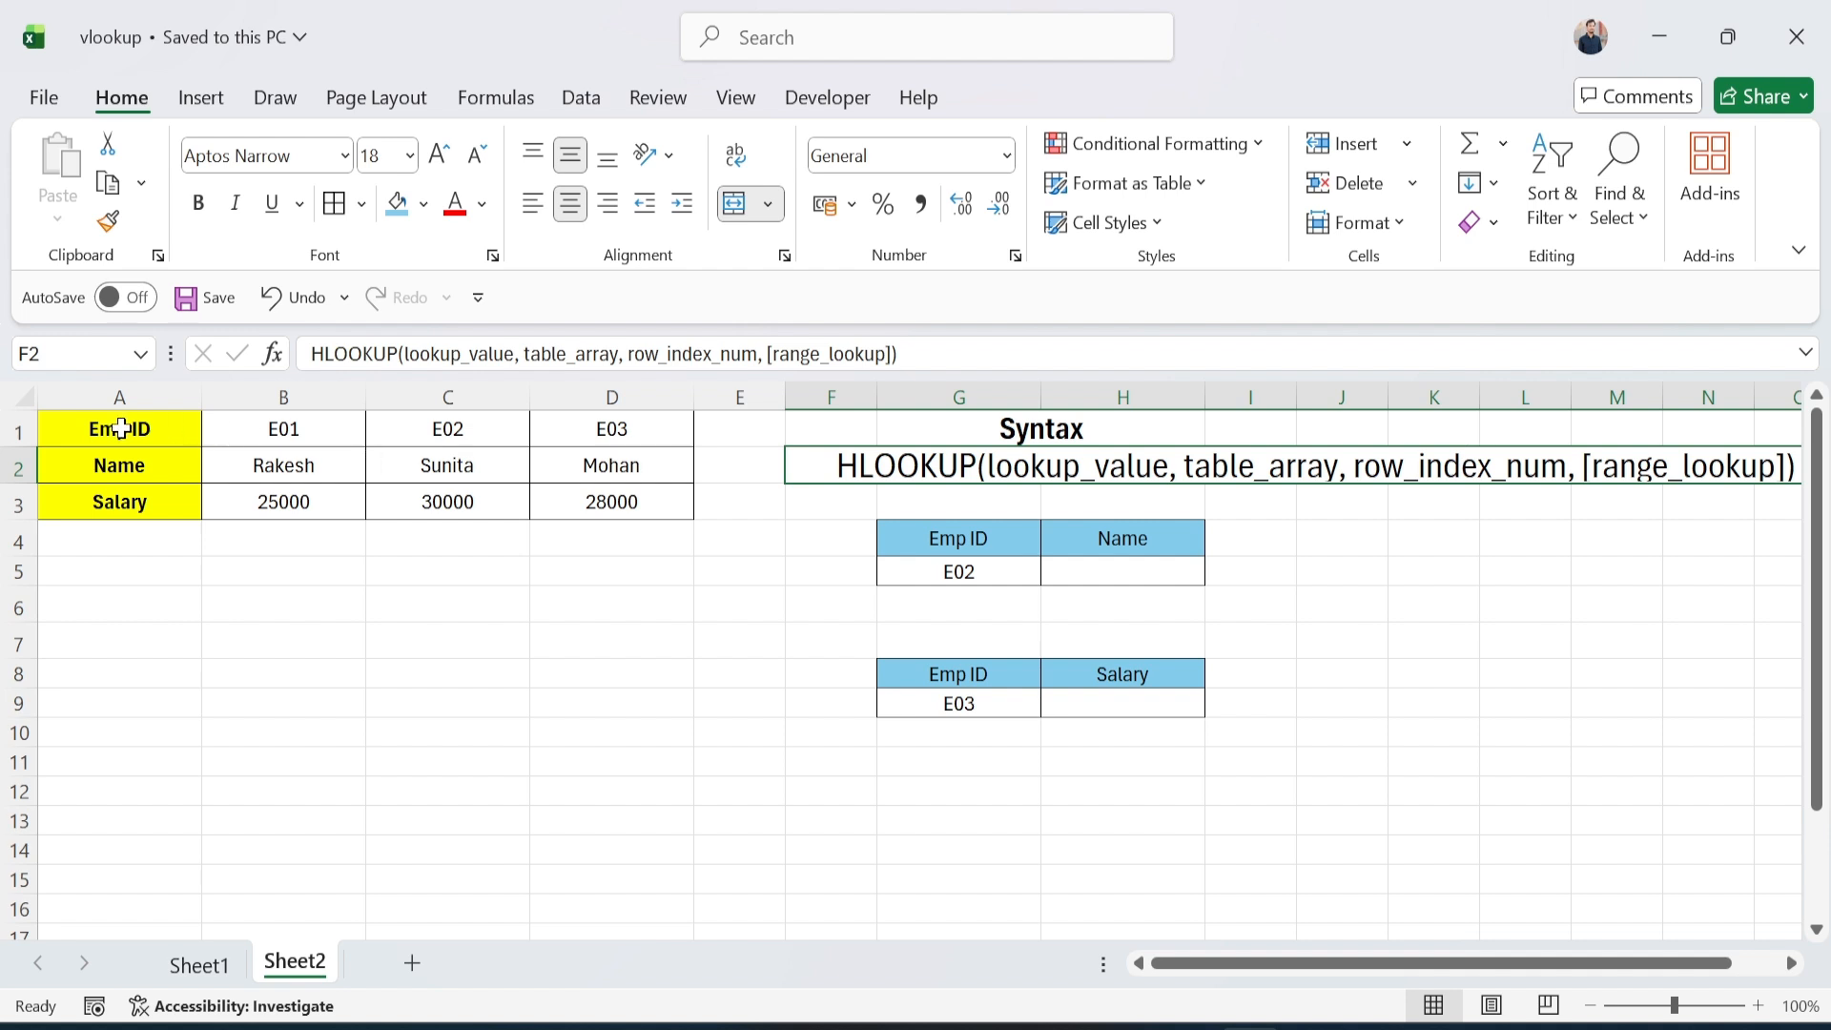
click(106, 467)
click(104, 498)
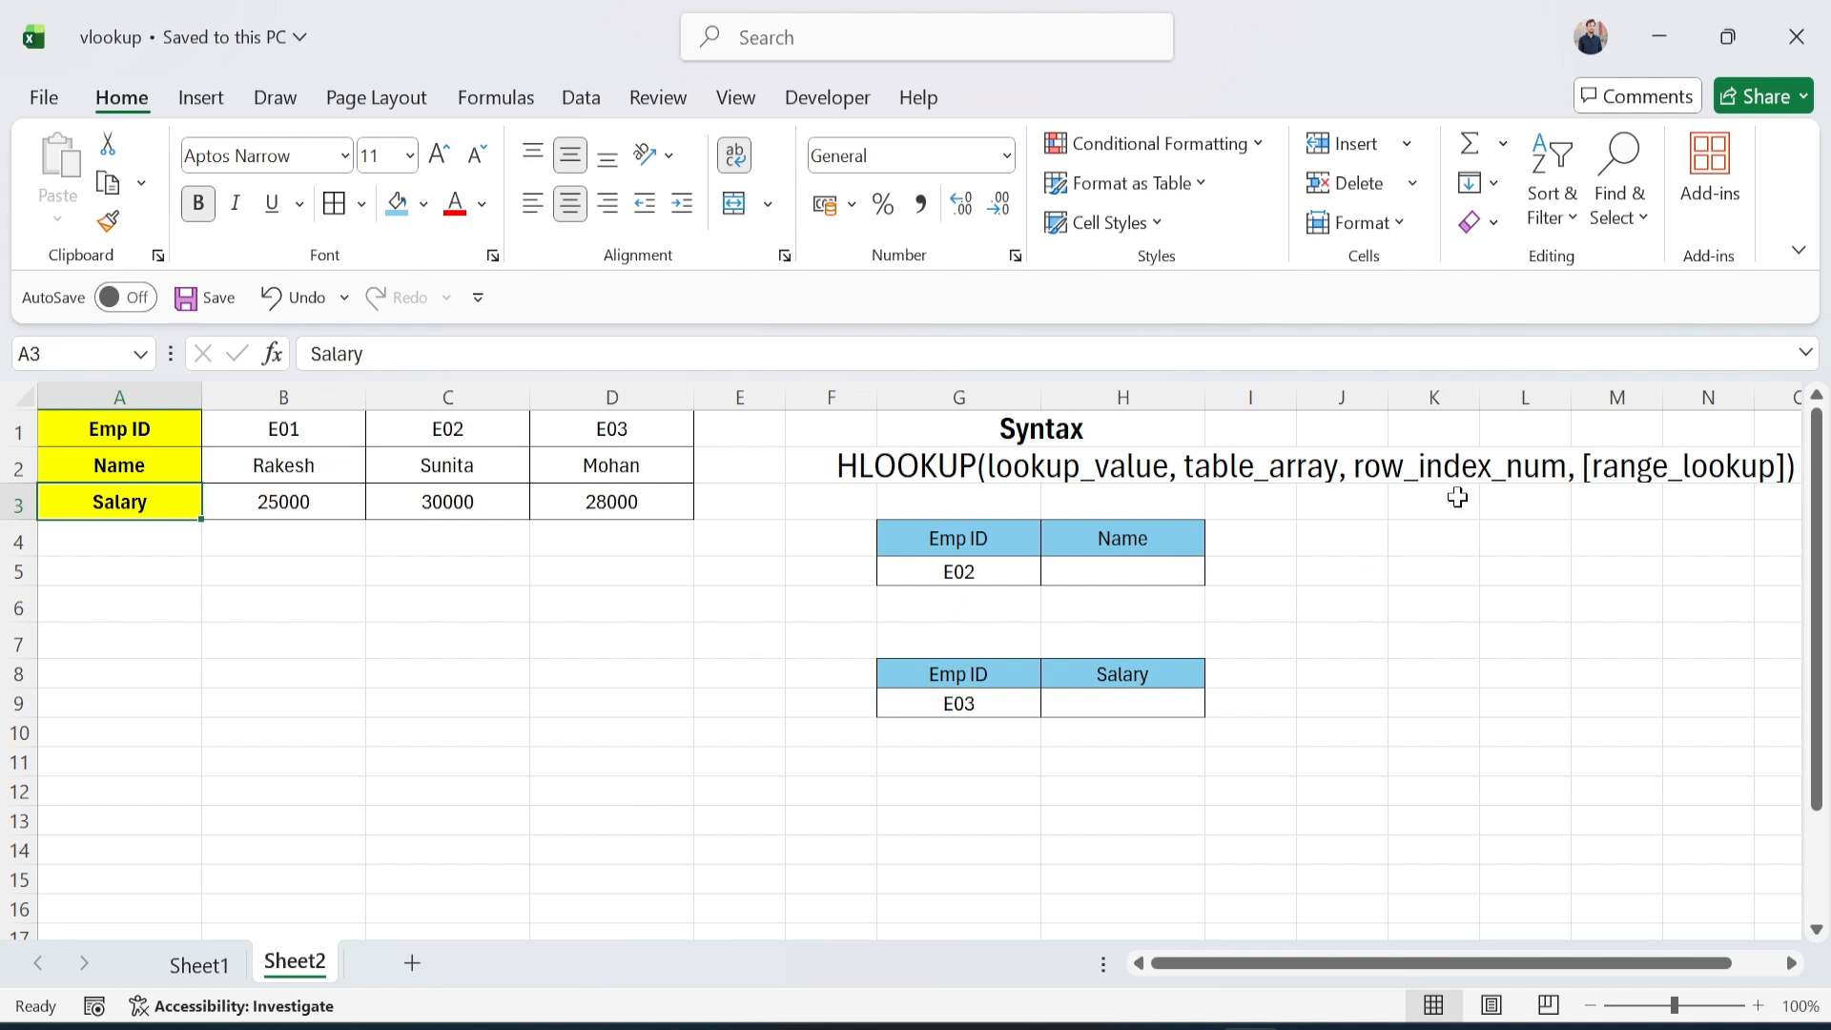
click(1460, 464)
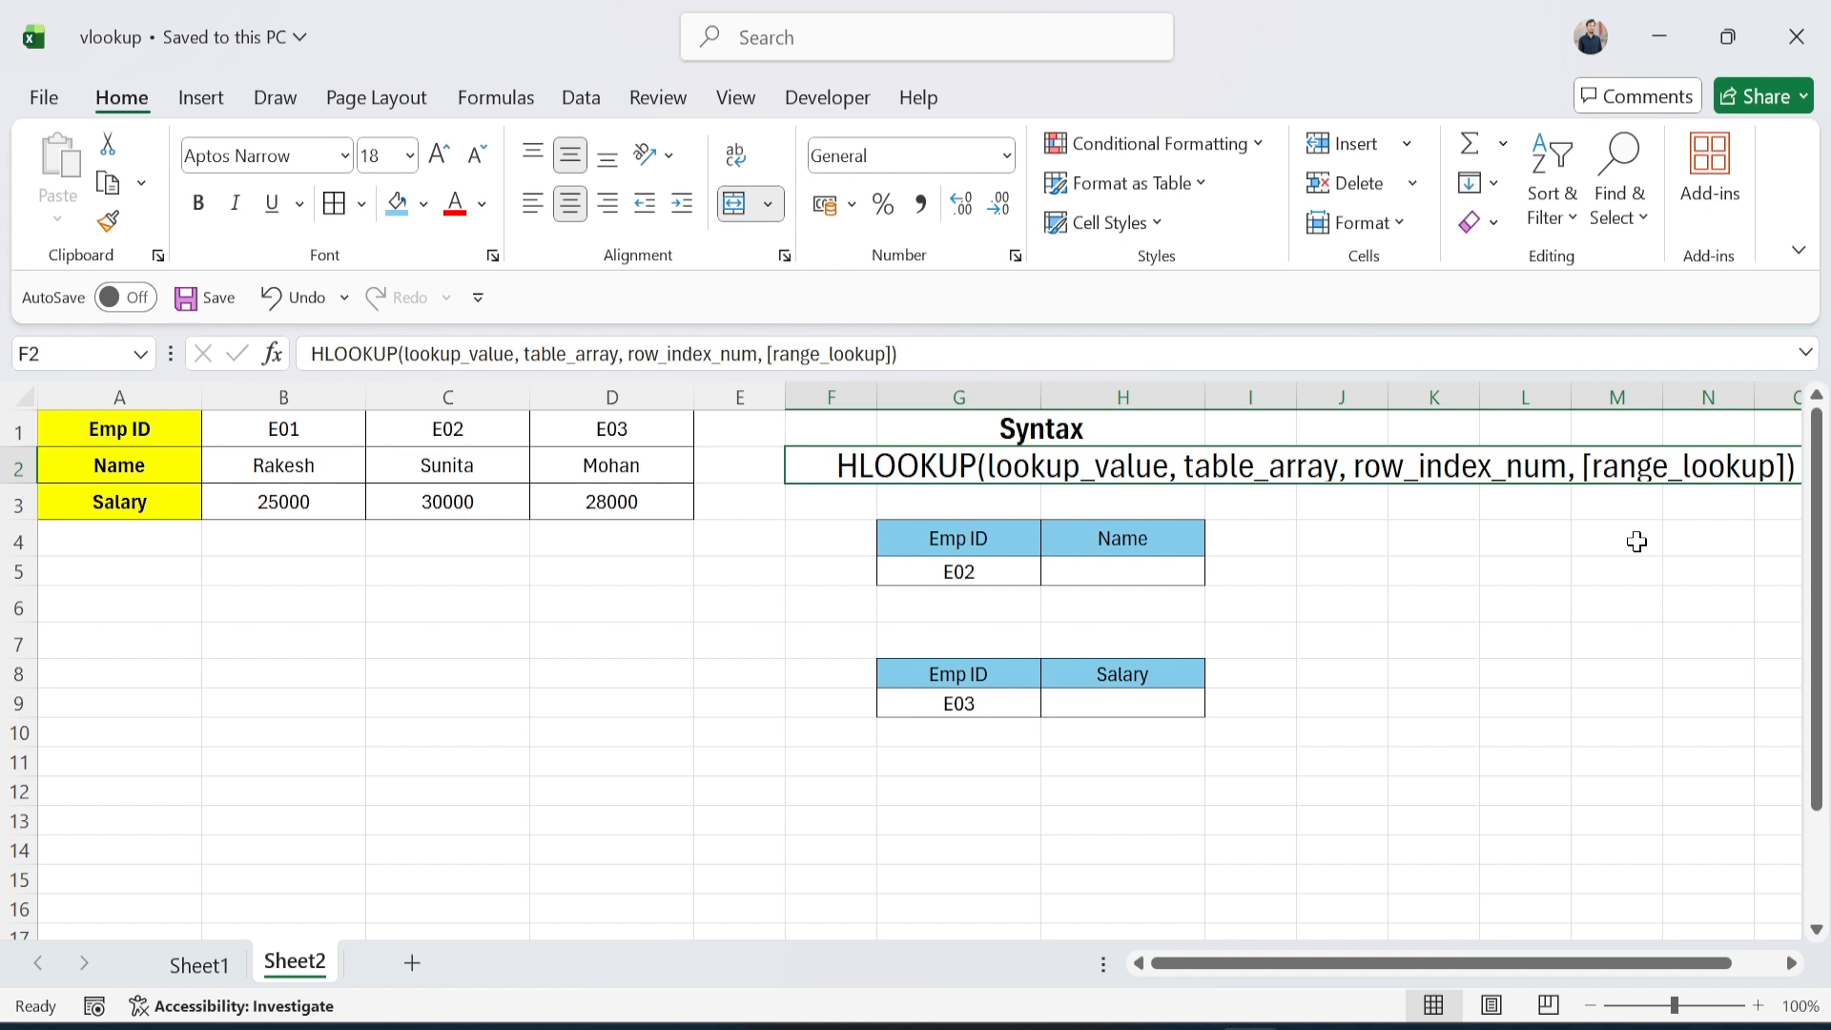
click(792, 578)
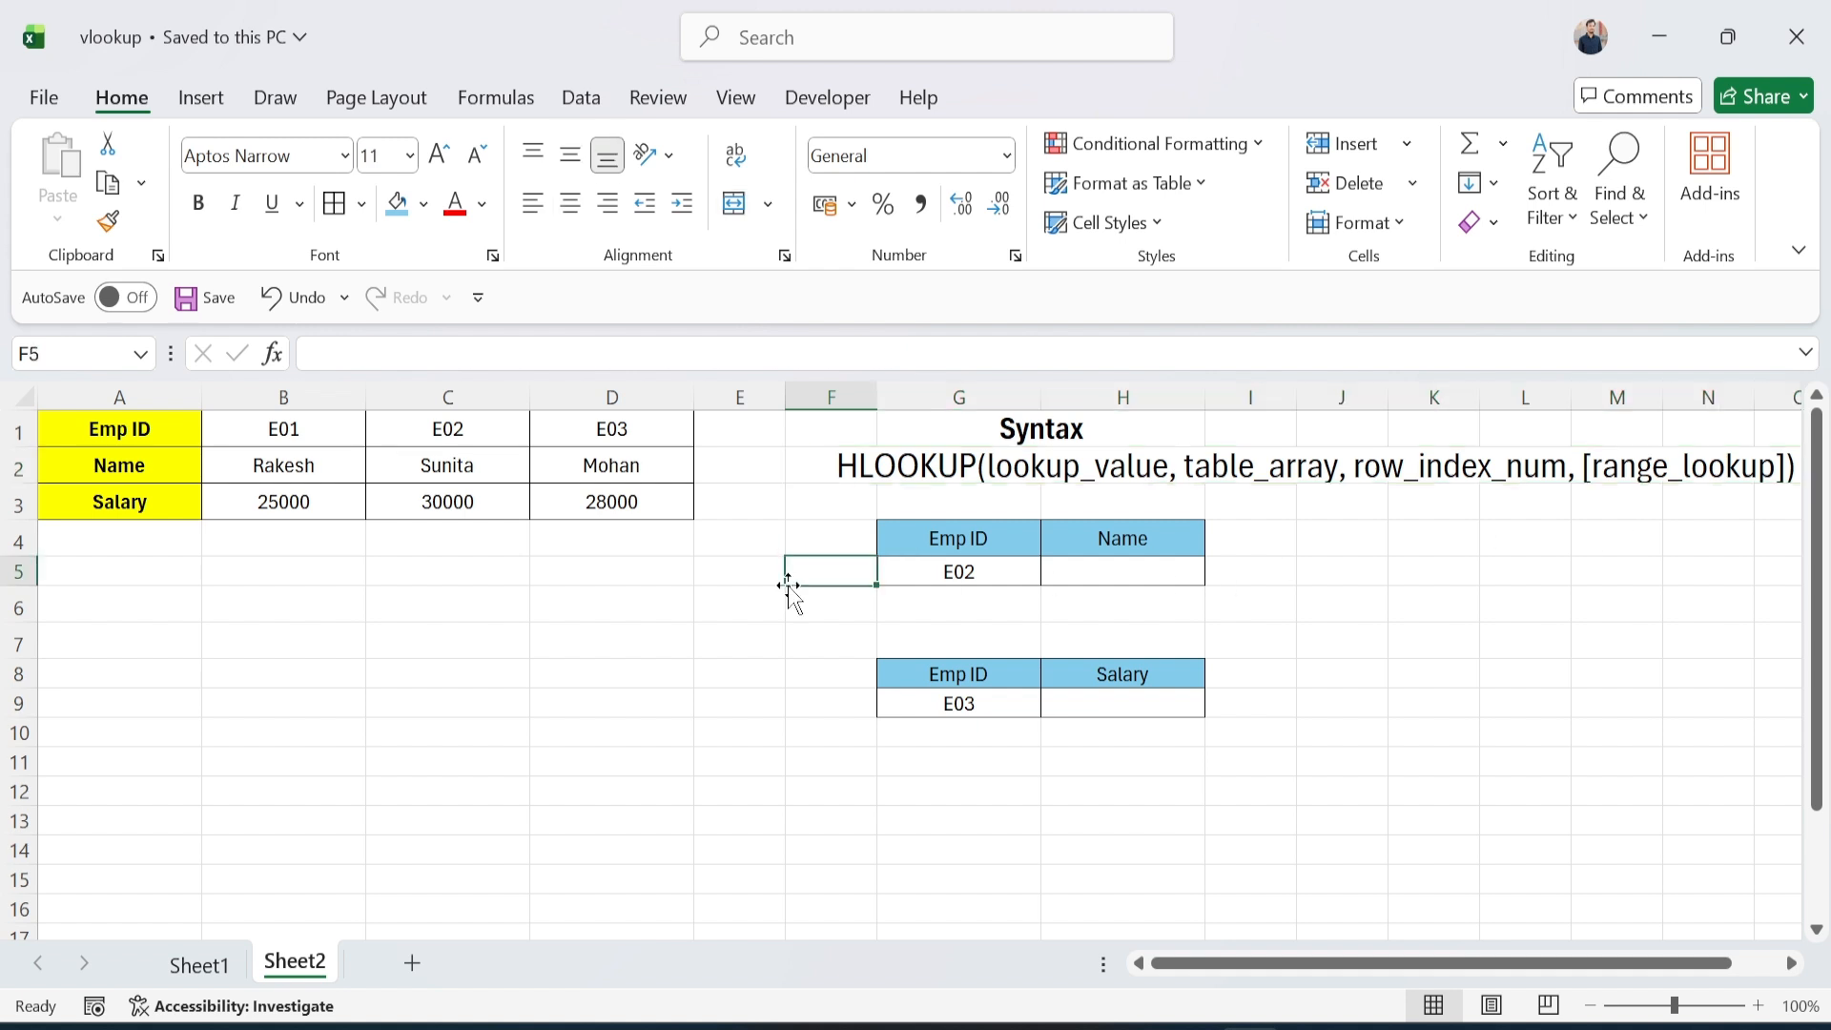
- Enter =HLOOKUP(G5,A1:D3,2,FALSE) in H5 to look up the employee name by exact match
click(1101, 579)
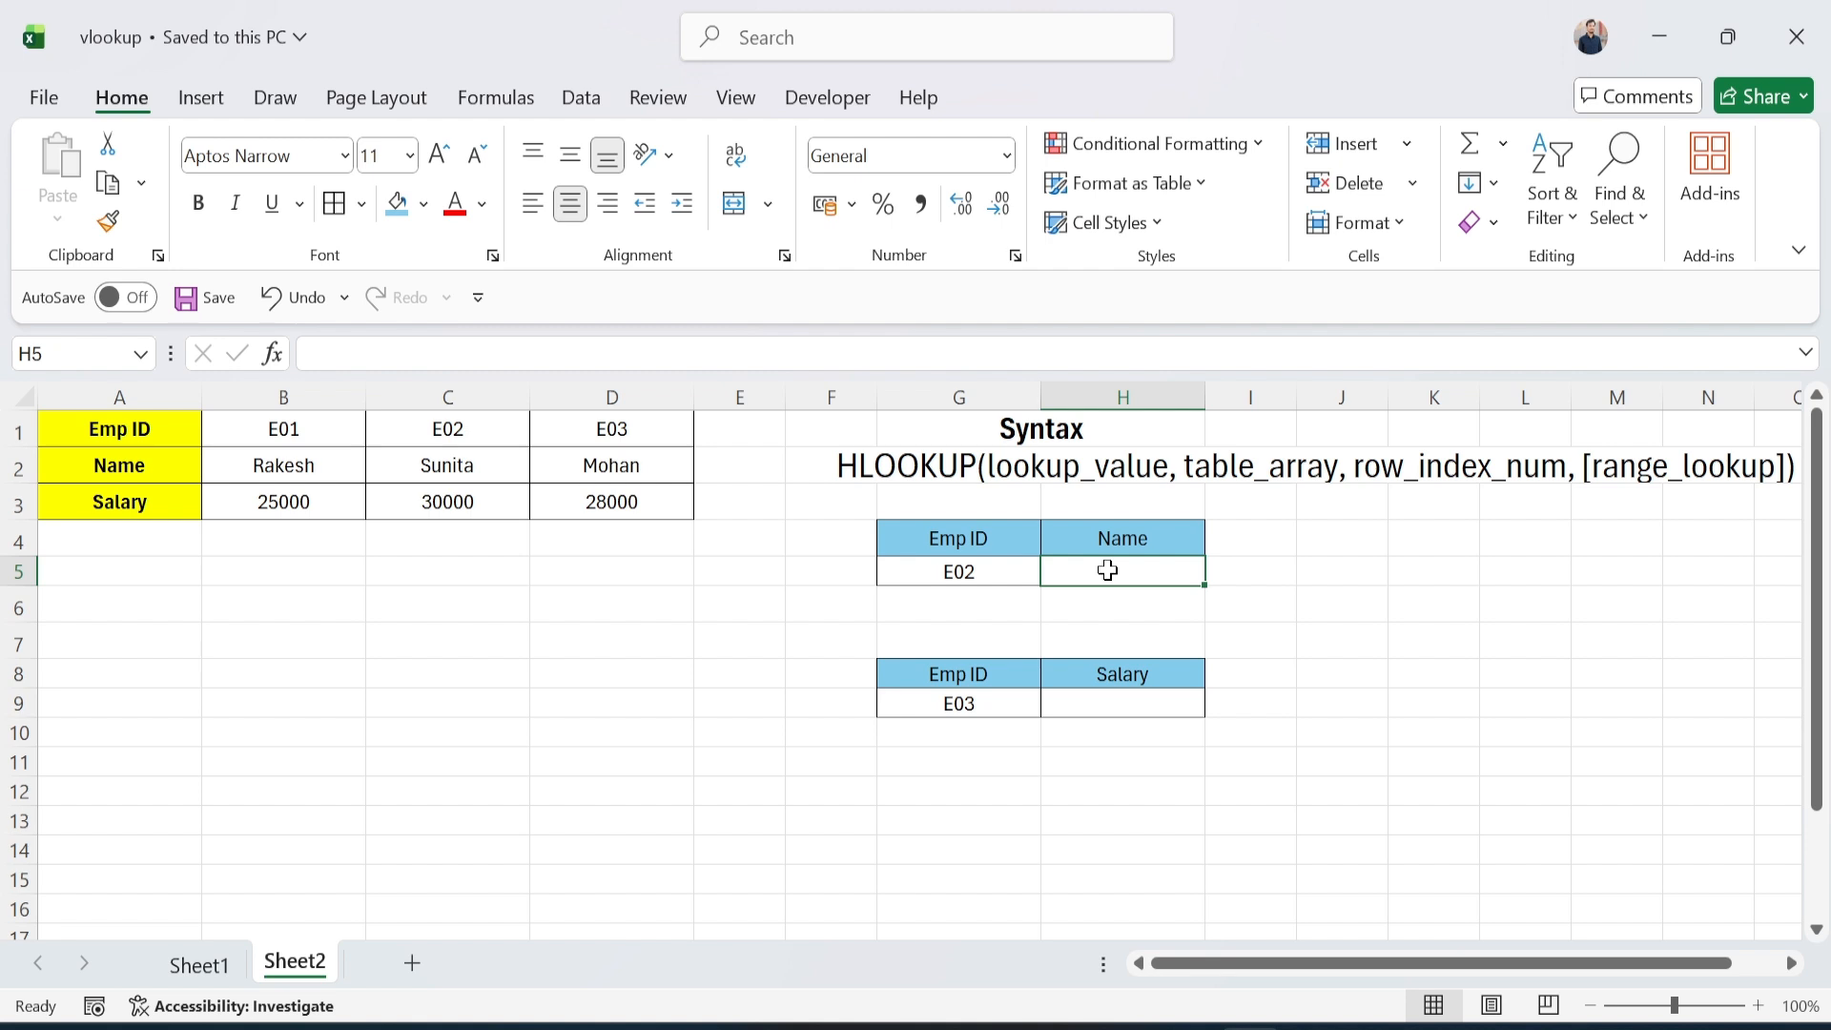
key(F2)
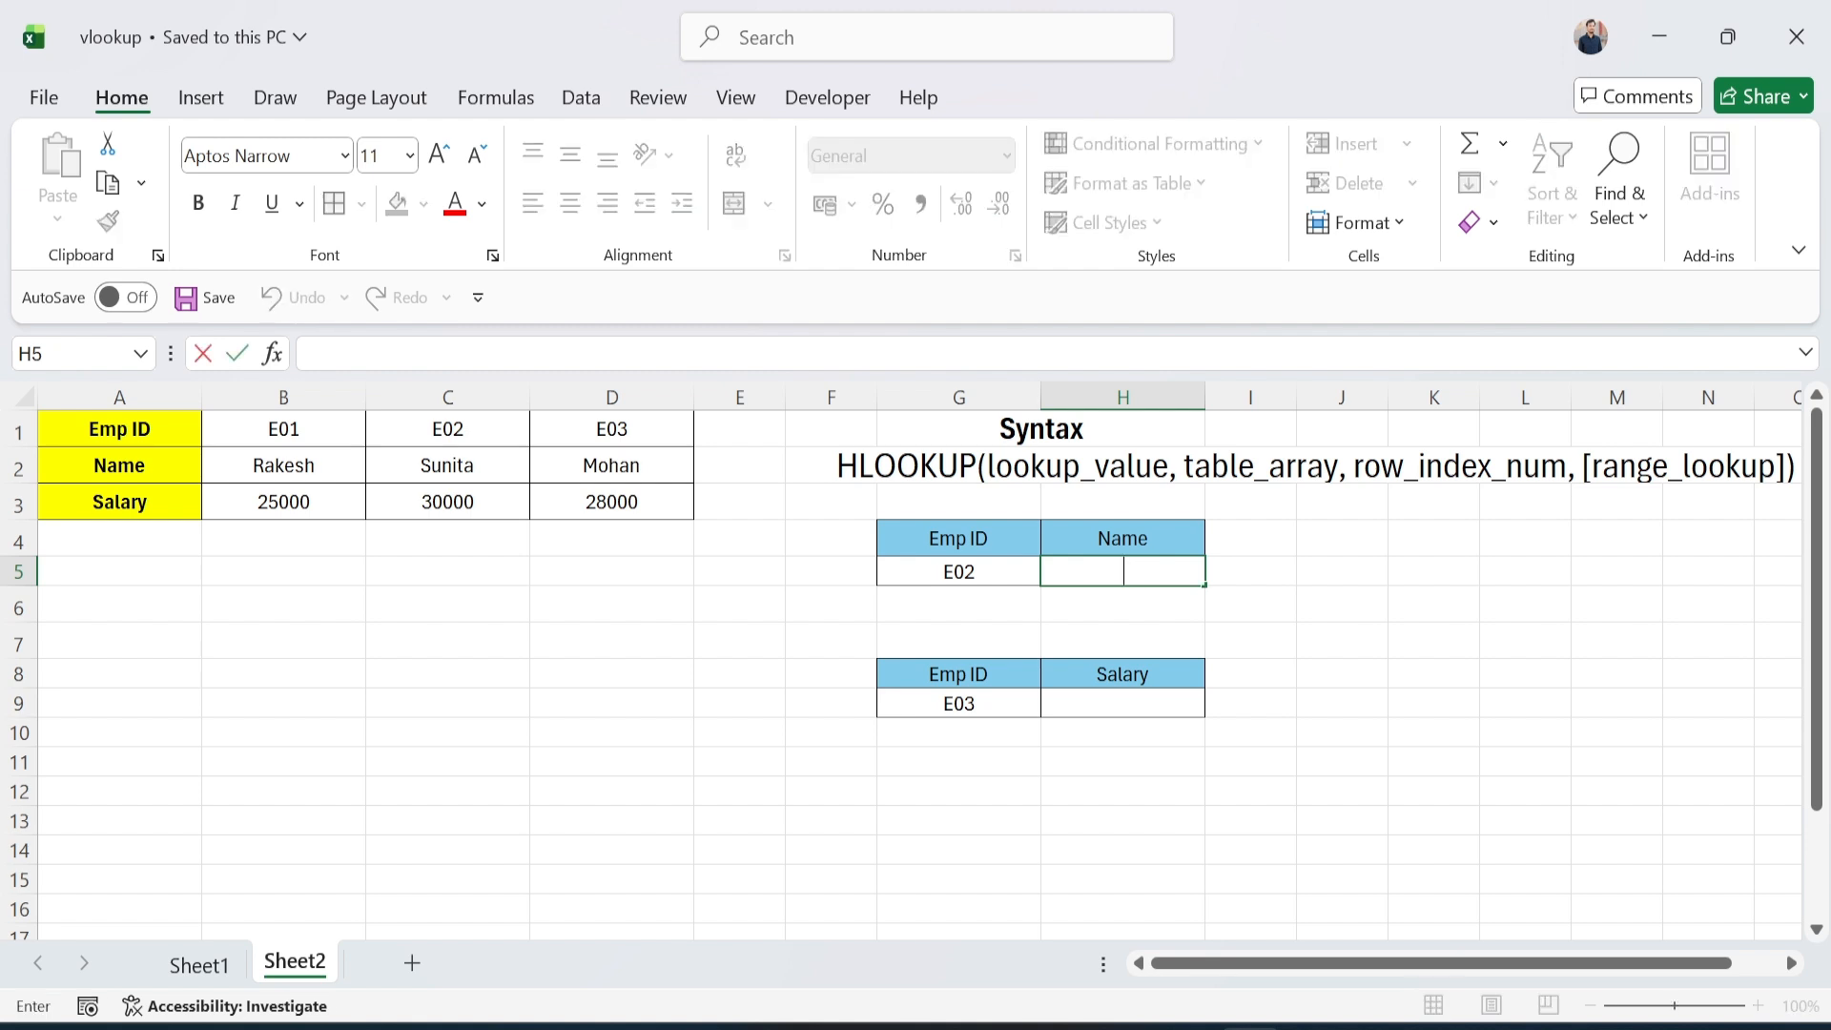
text(=hlo)
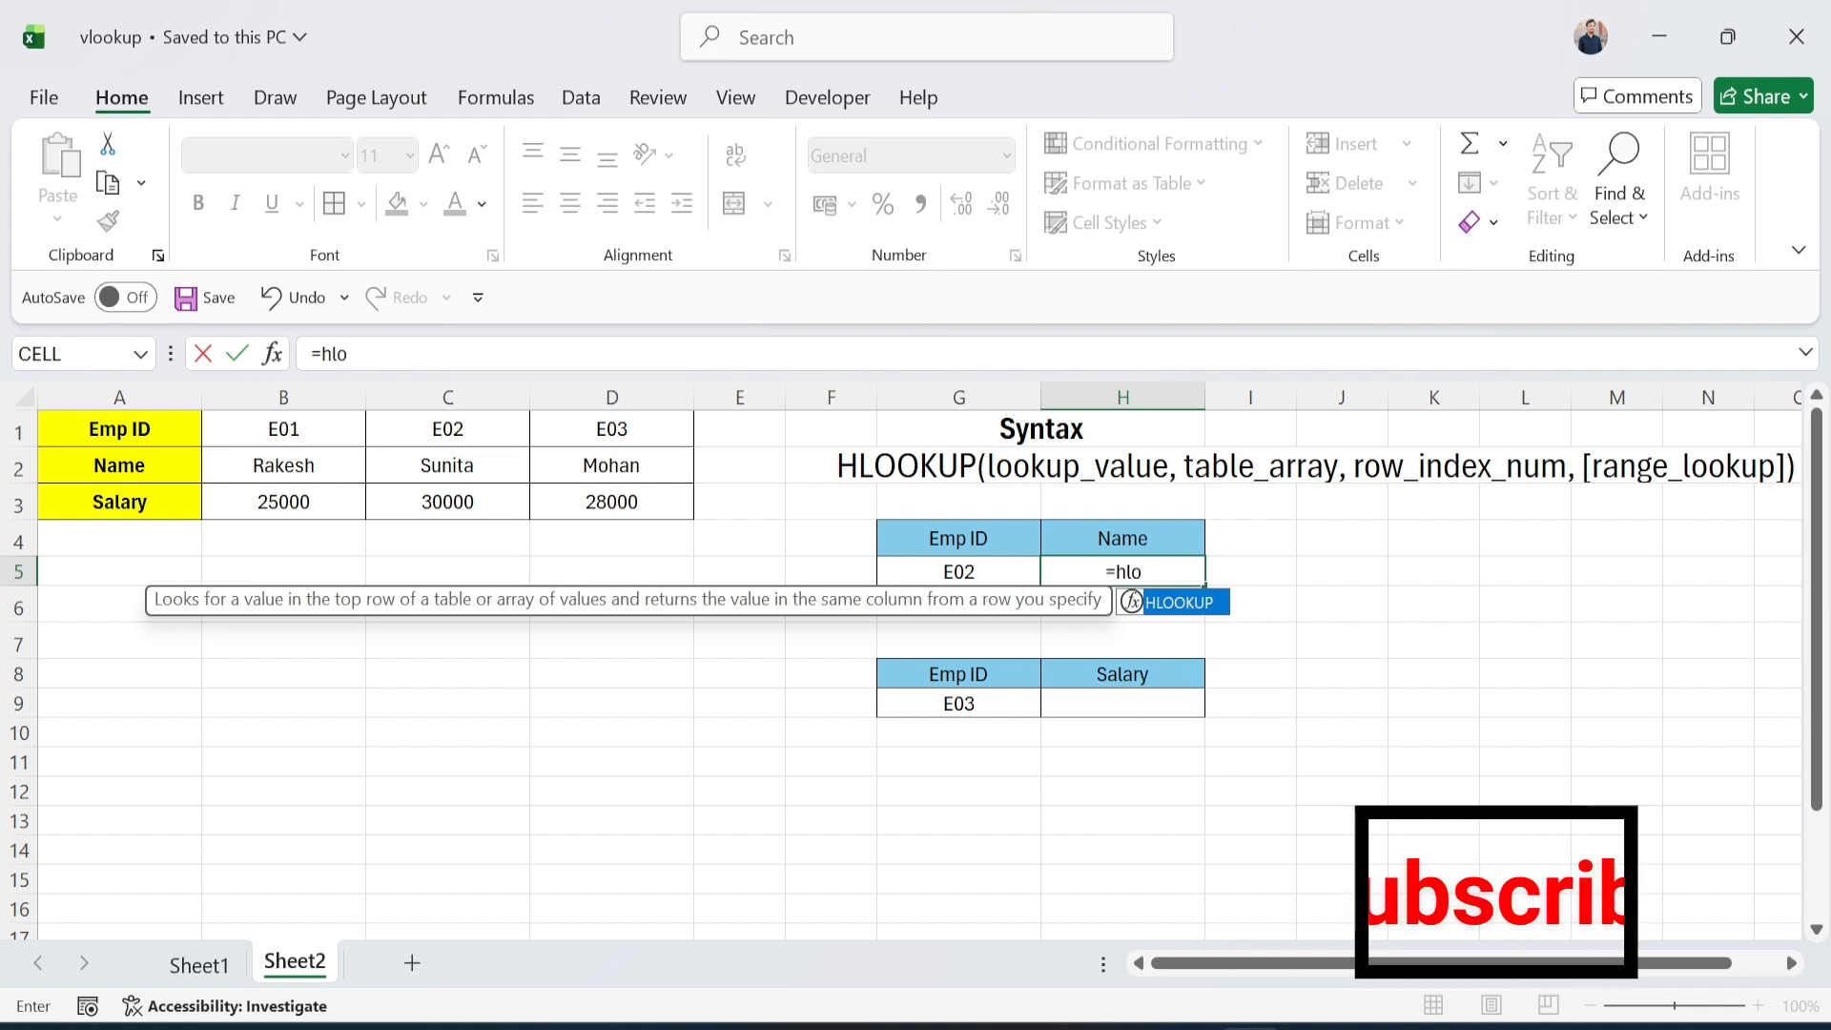
key(Tab)
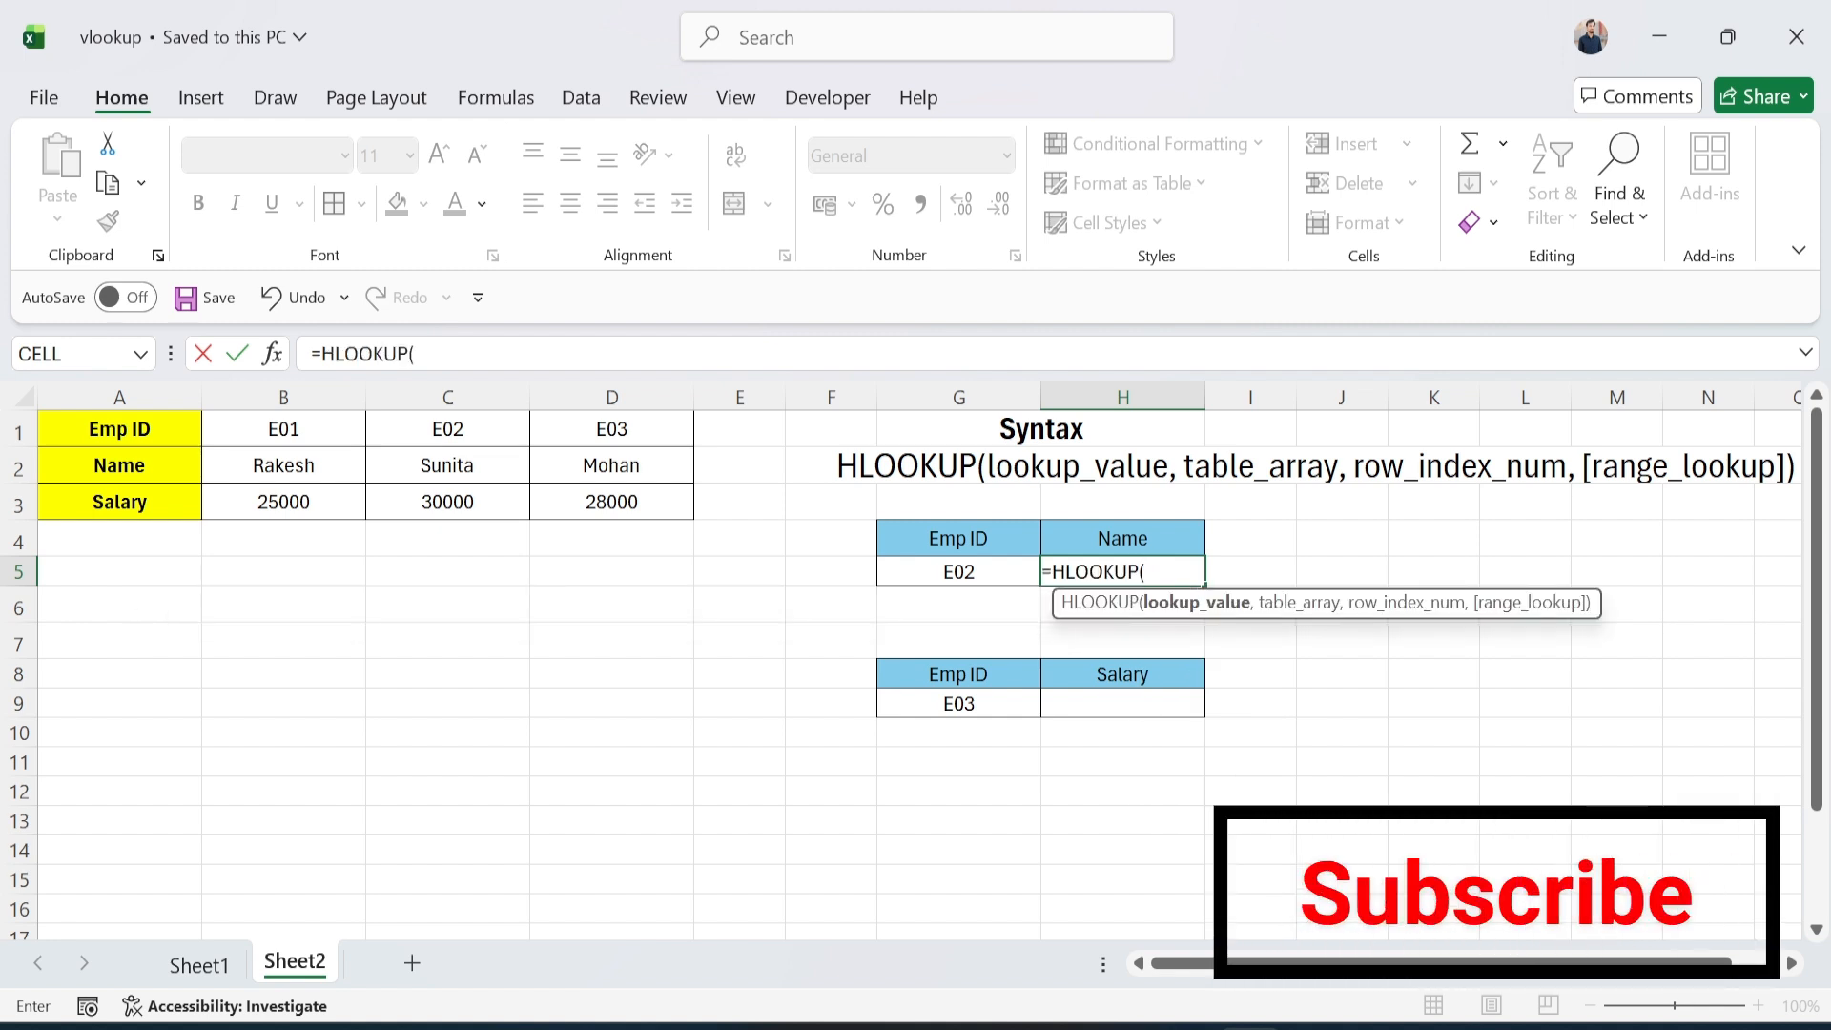
click(970, 569)
text(,)
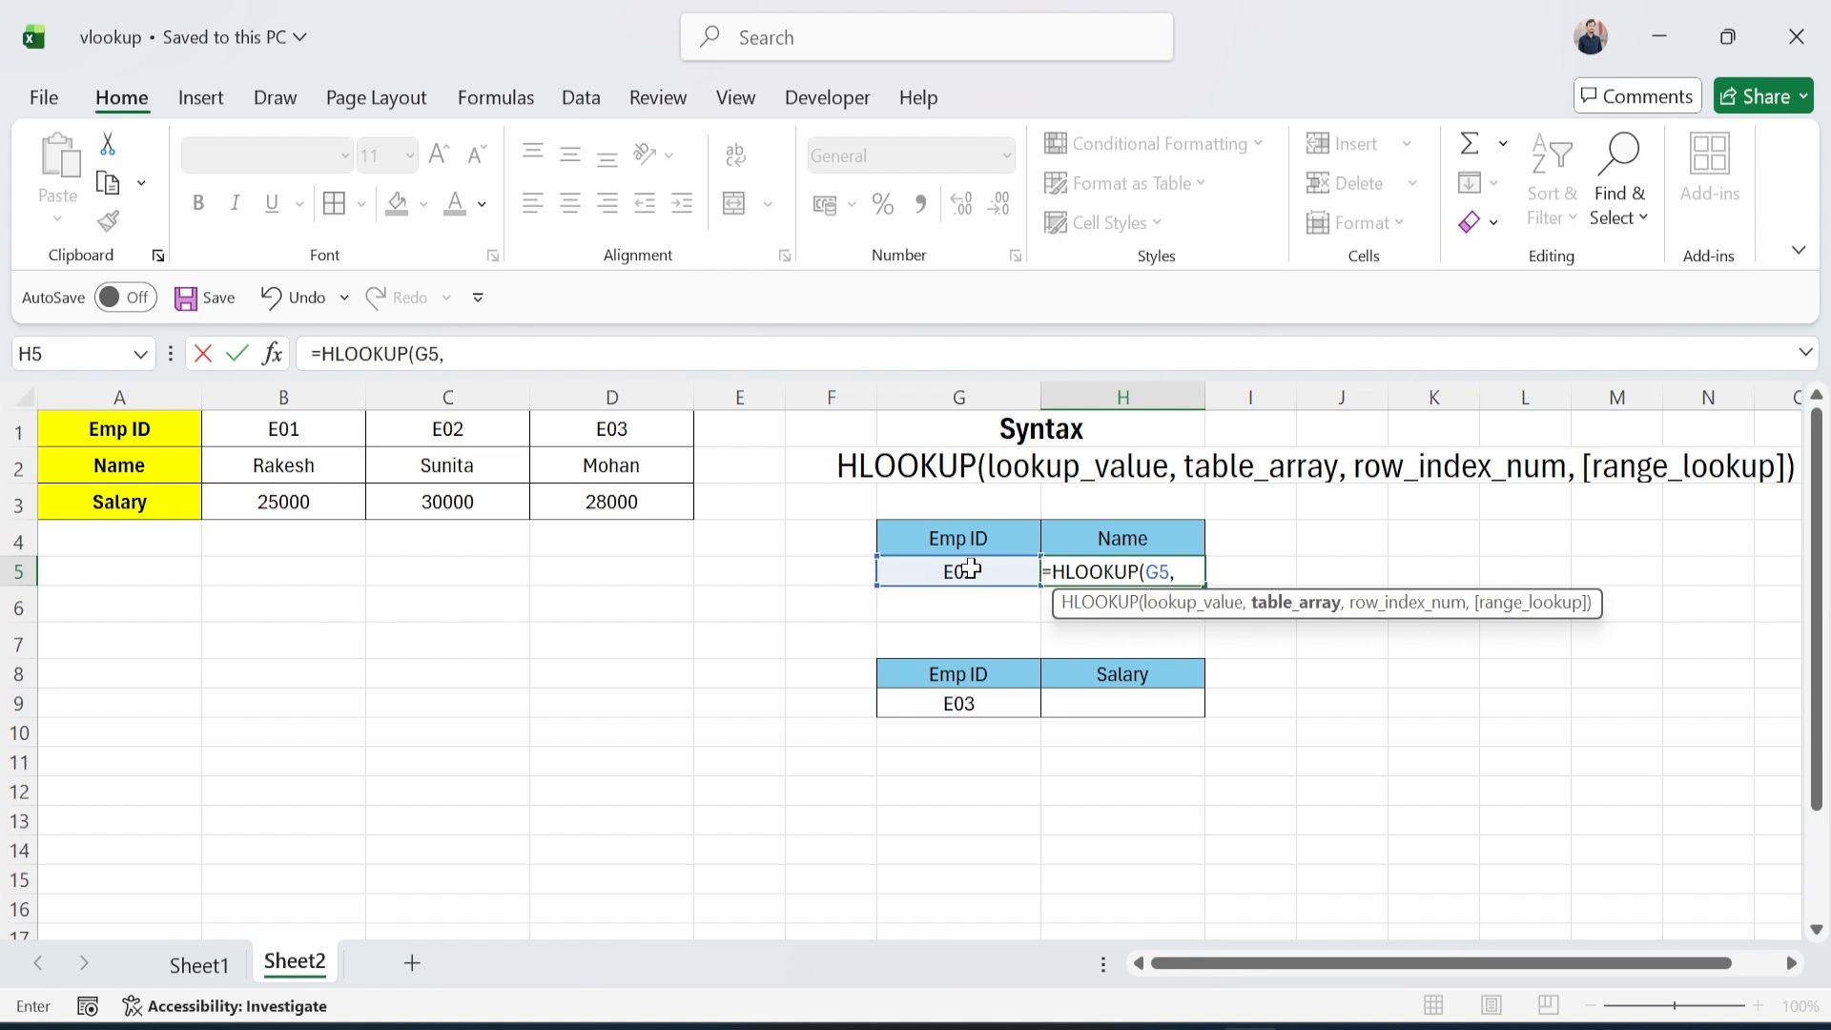
drag(160, 438, 621, 499)
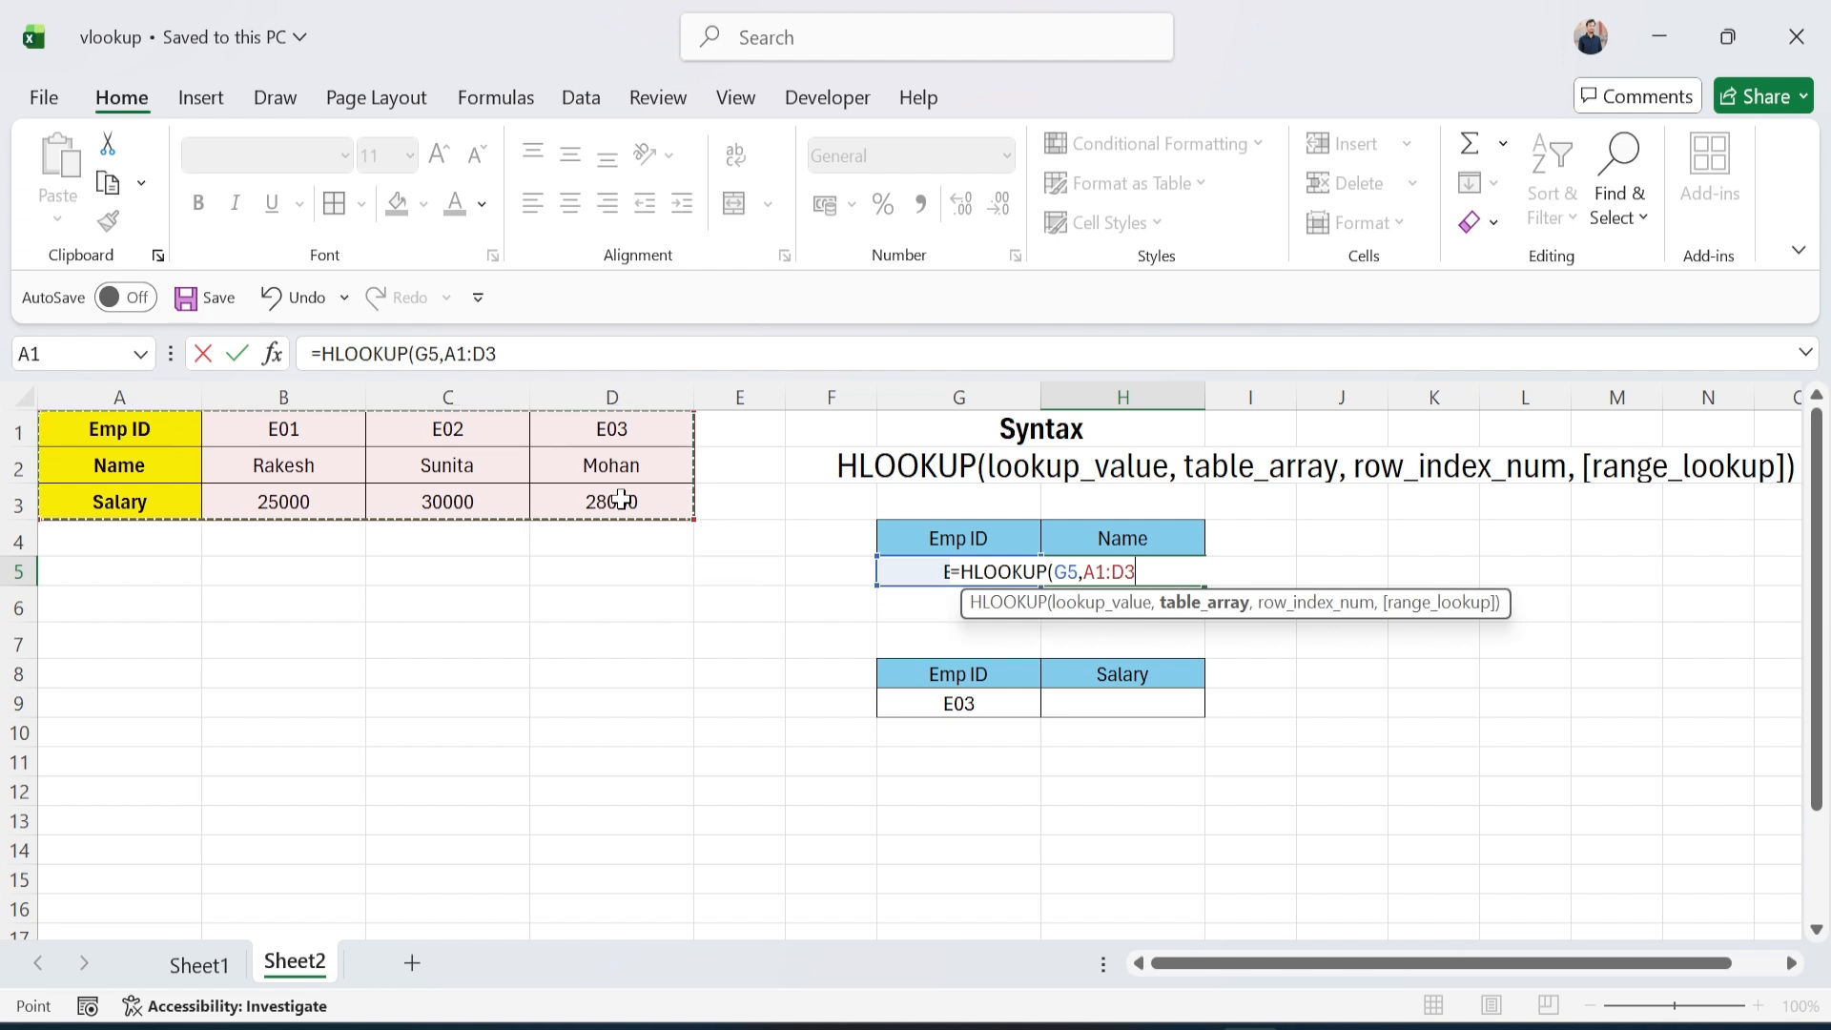
text(,)
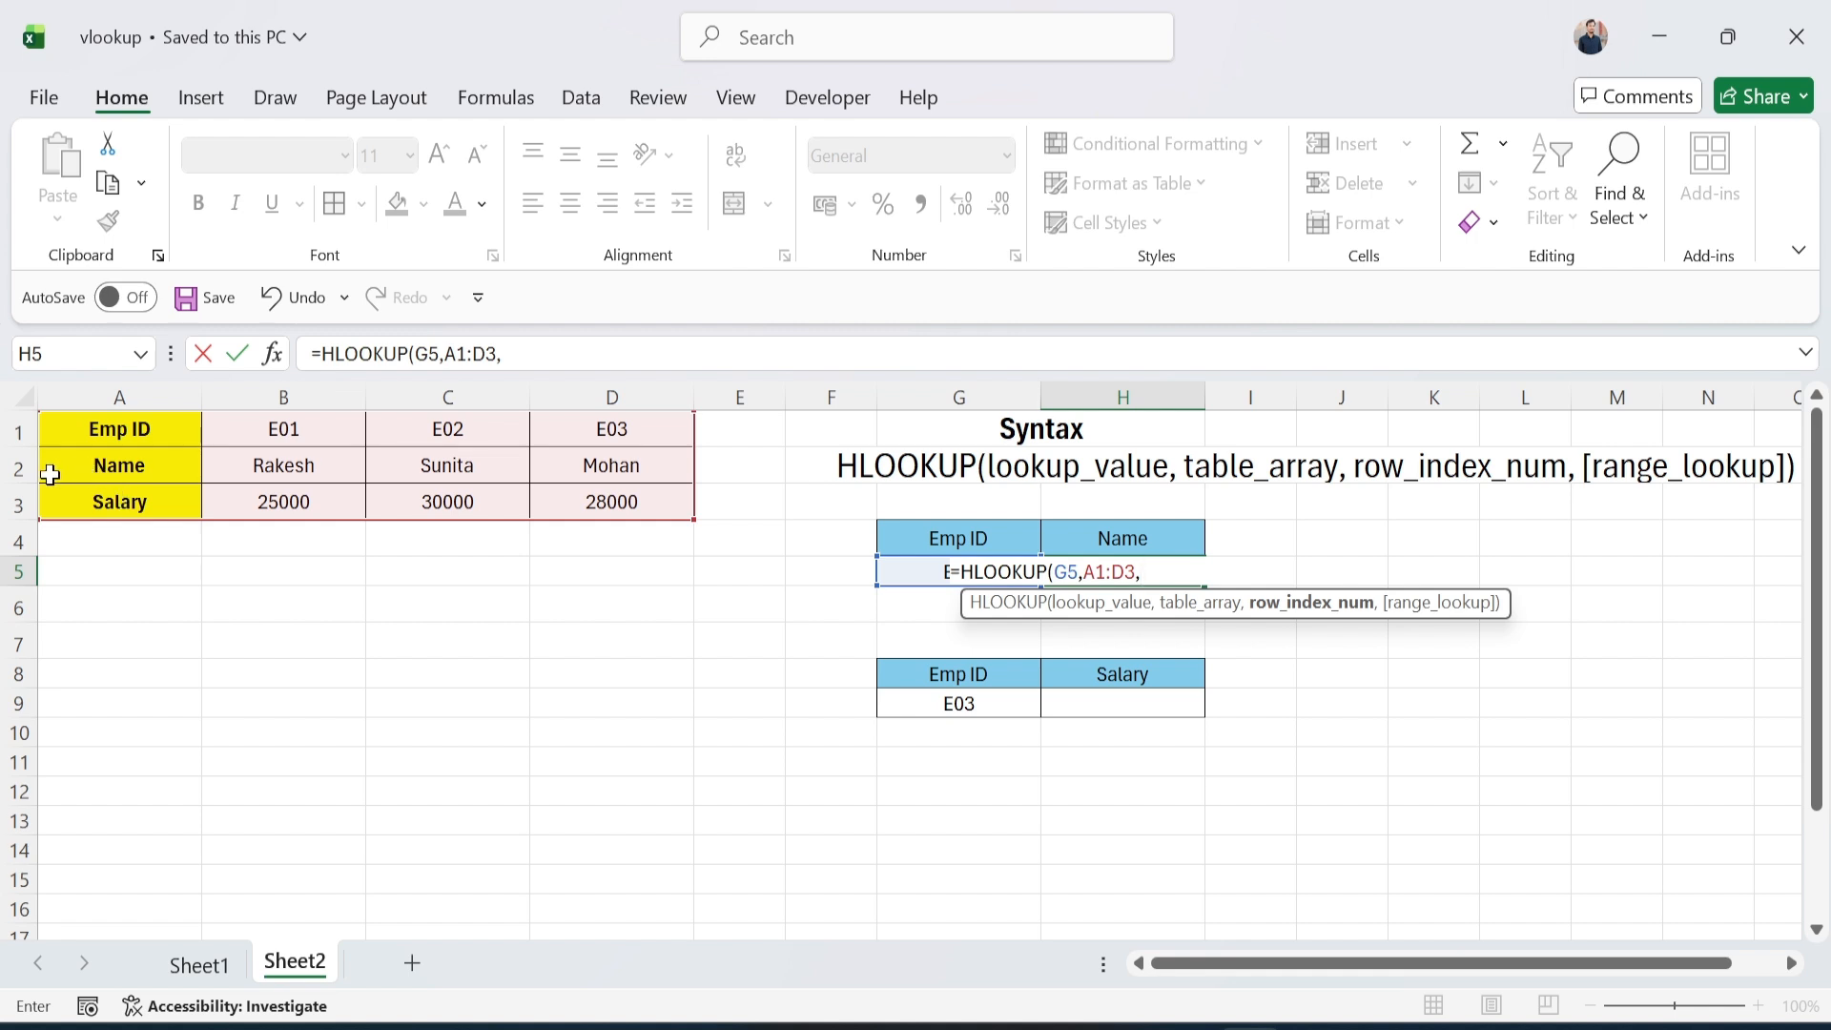
text(2,)
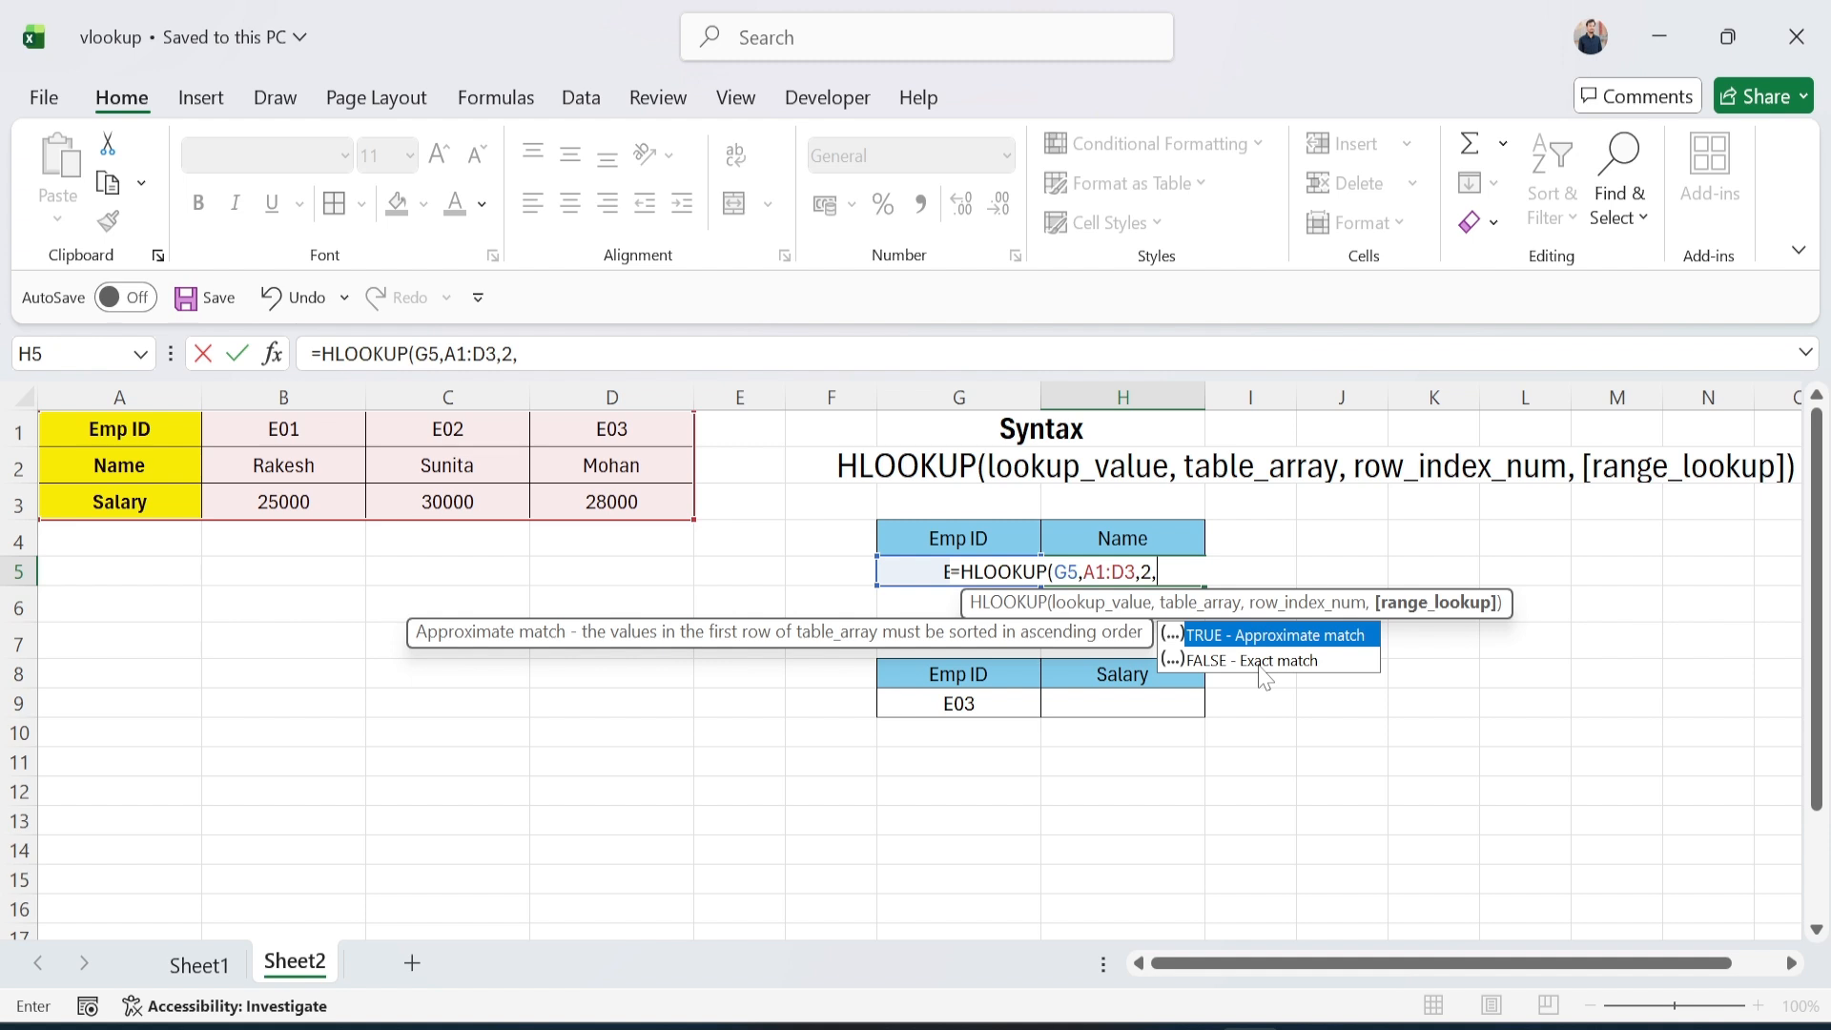
click(1293, 668)
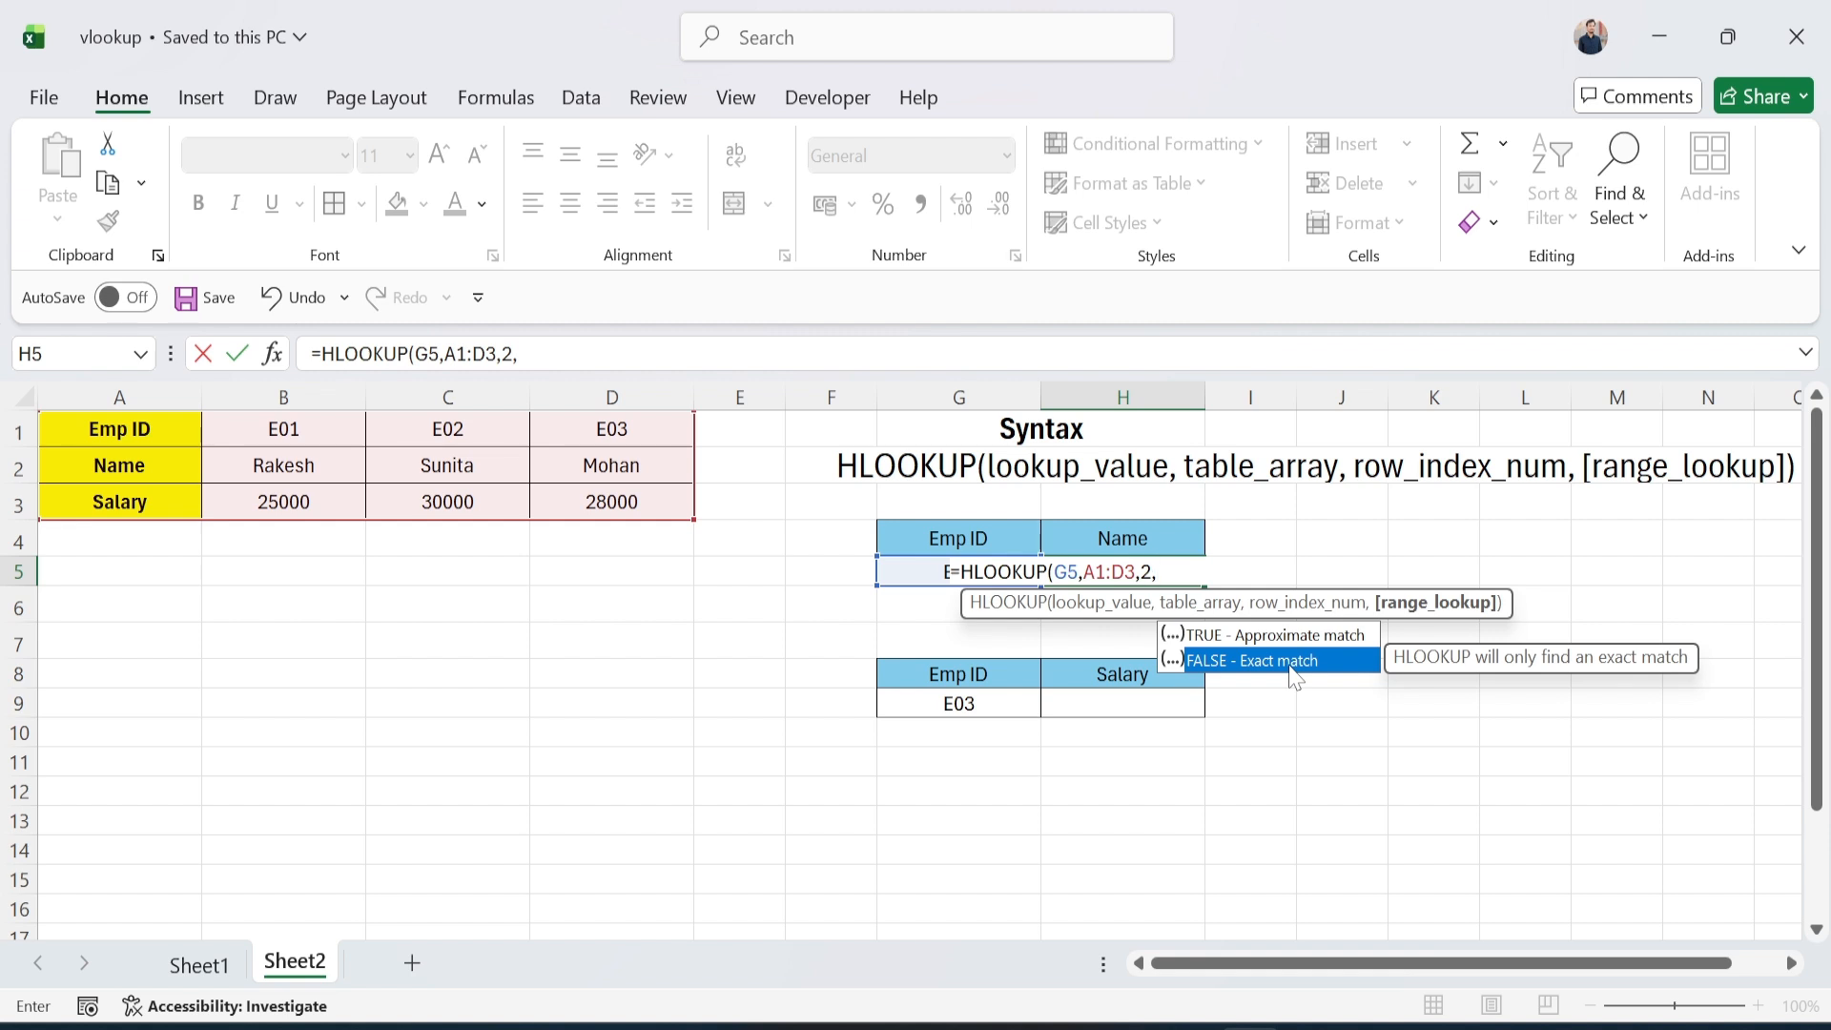
double_click(1290, 666)
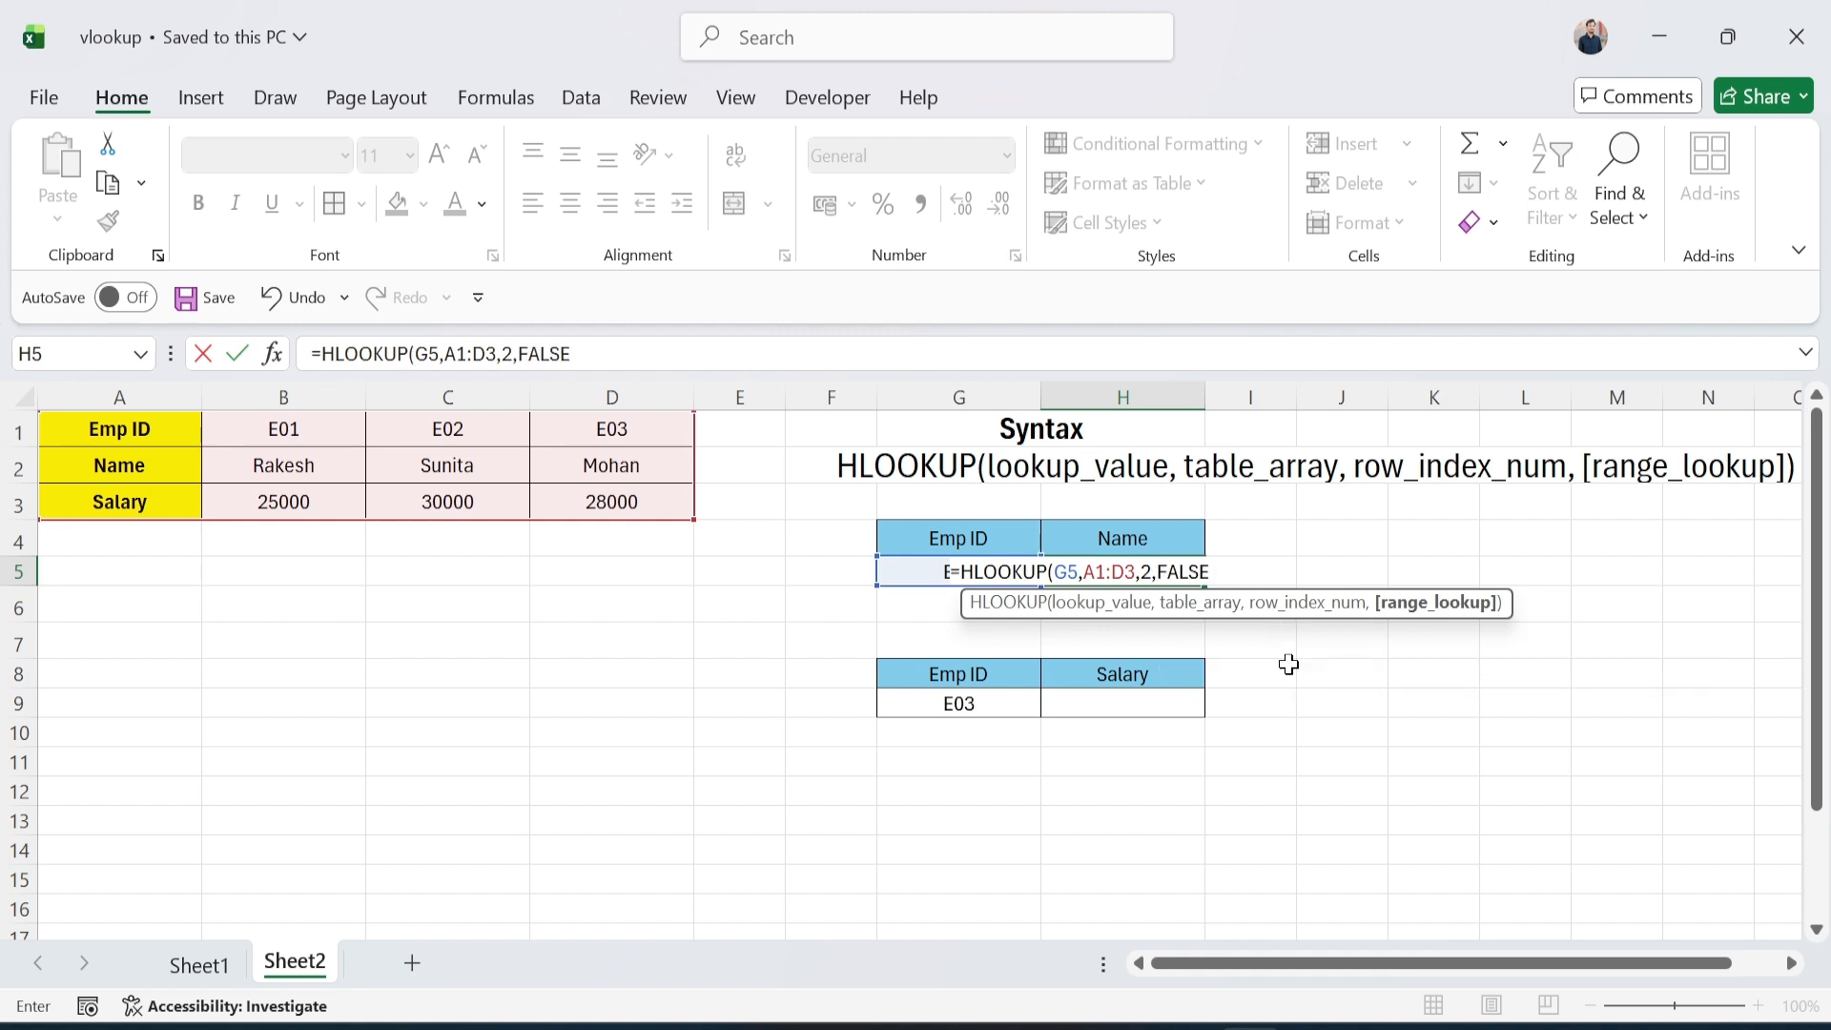
key(Return)
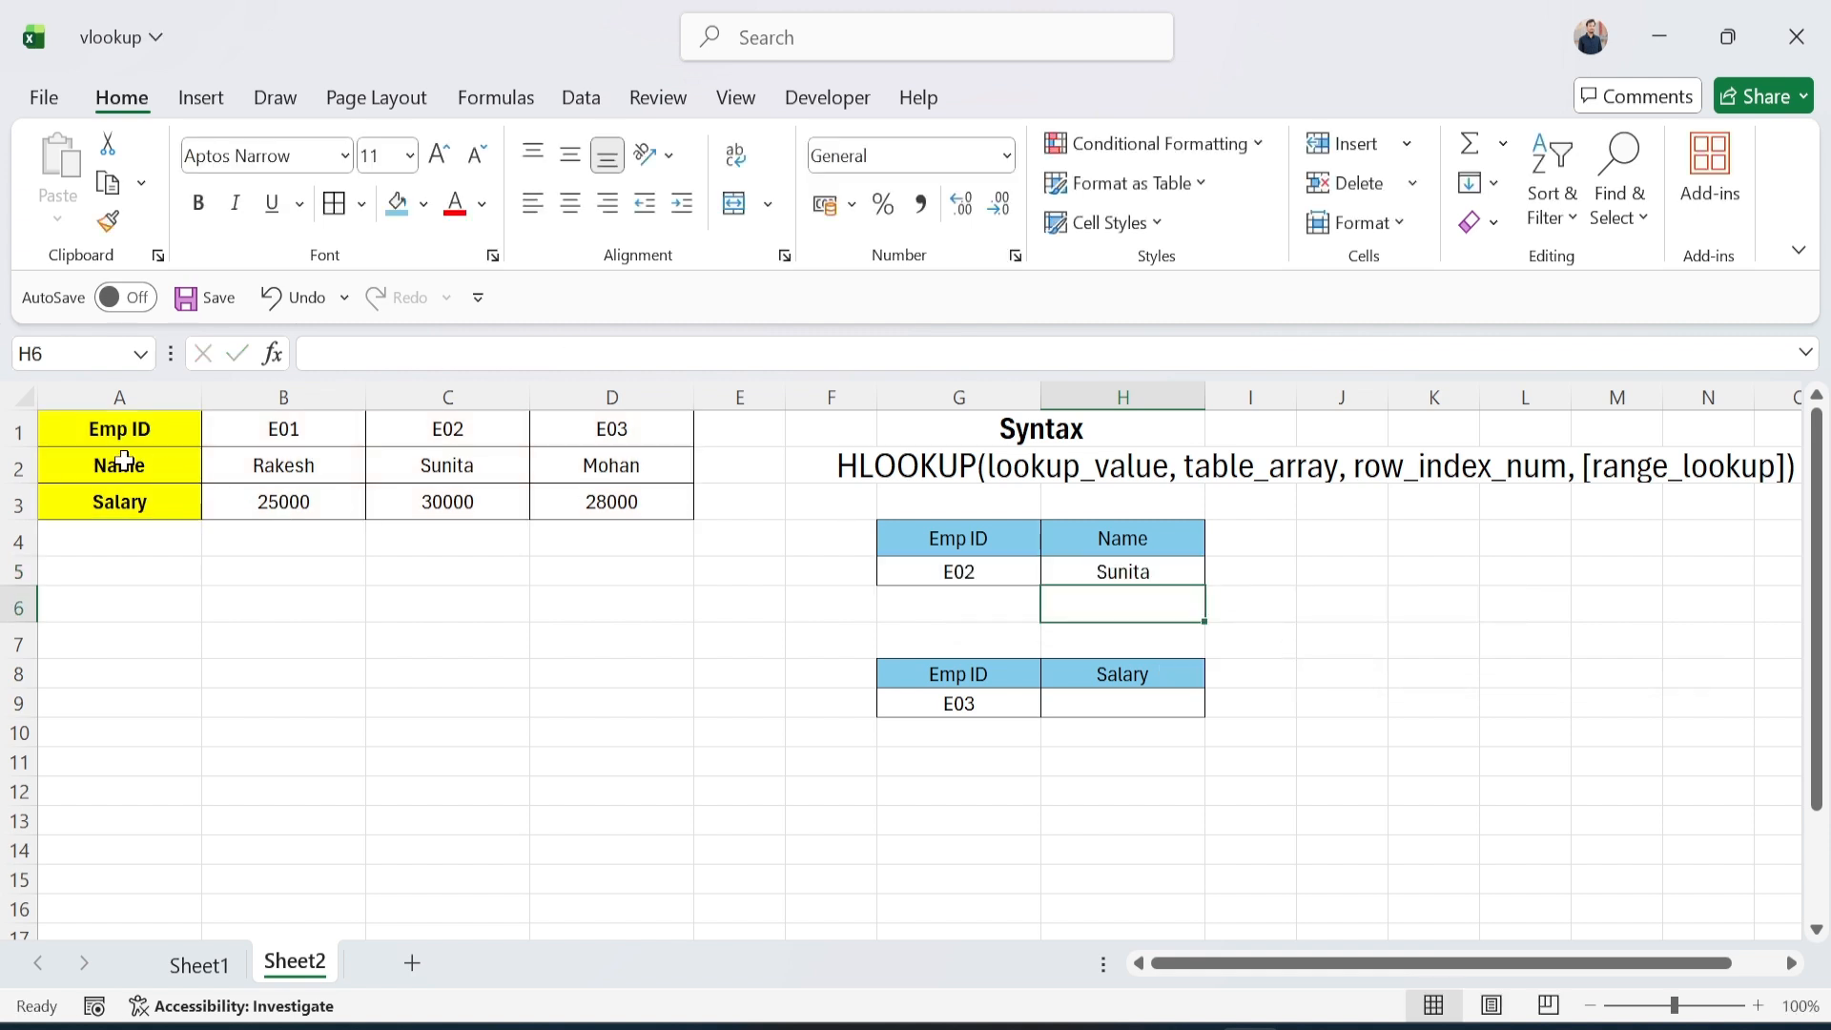
- Compare the name in H5 with the E02 column of the source table and inspect the arguments of its formula
click(450, 436)
click(449, 464)
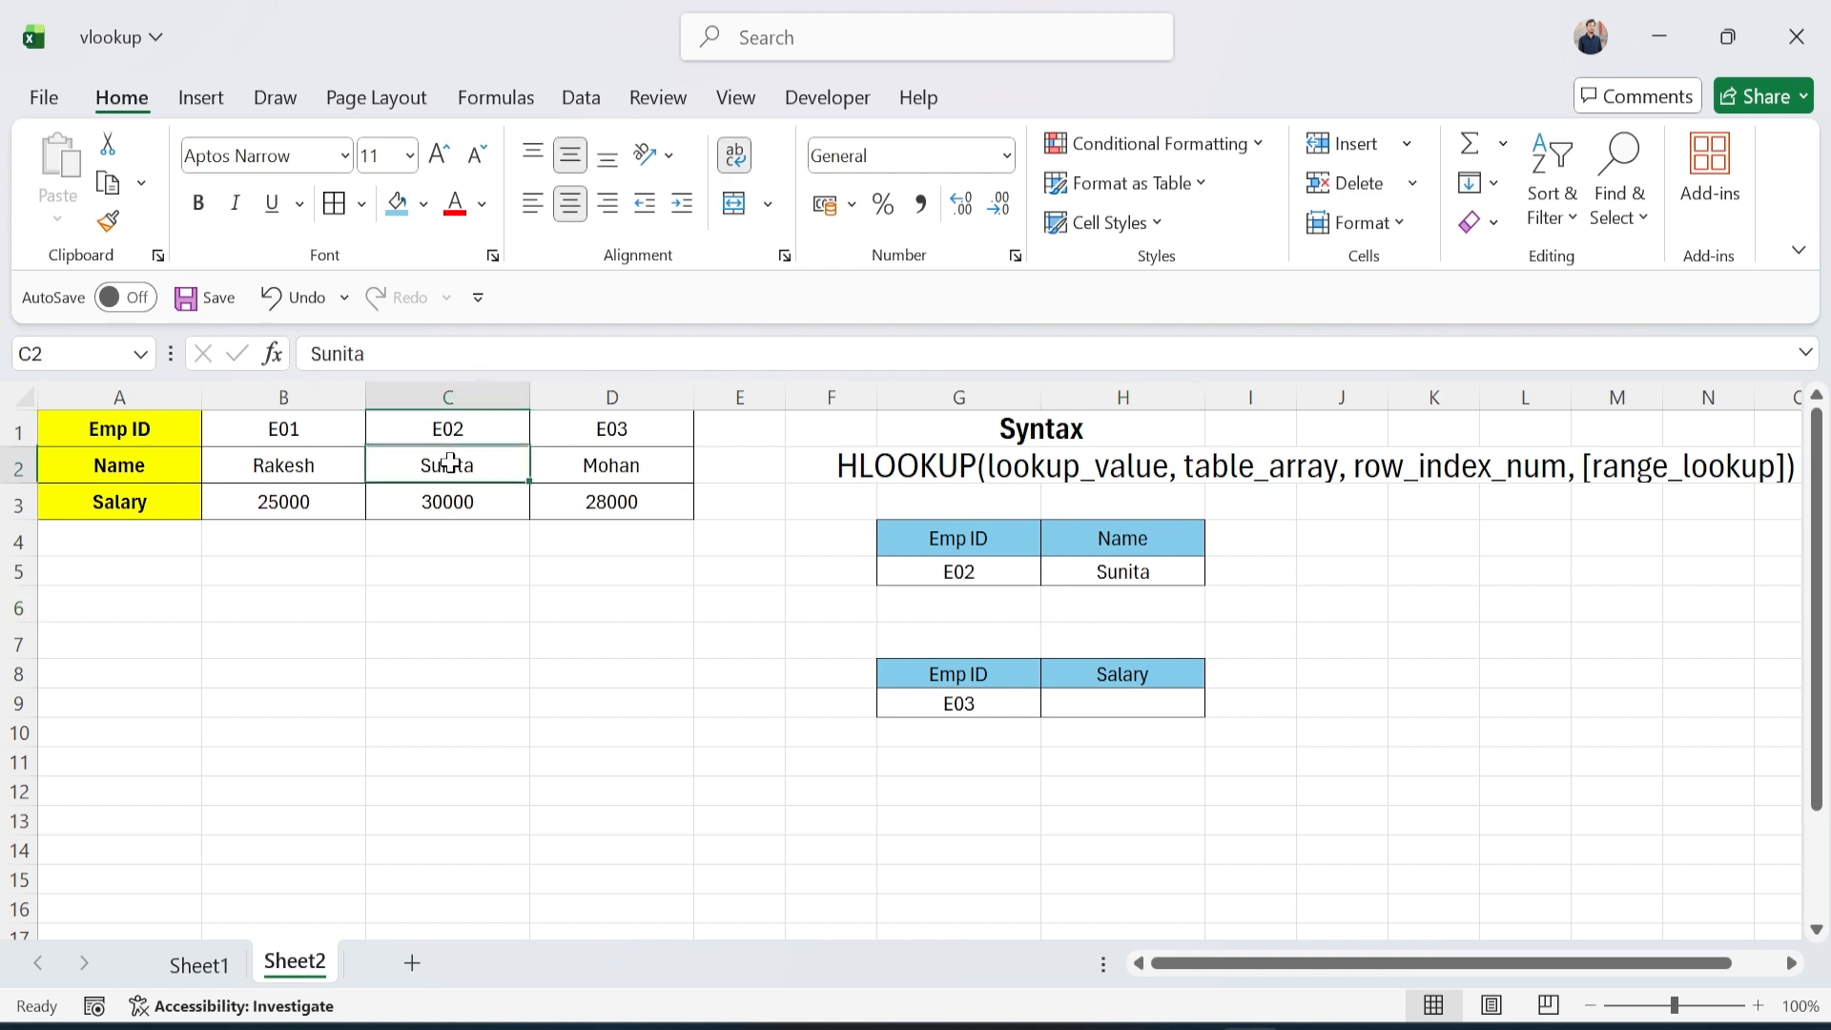
click(1124, 566)
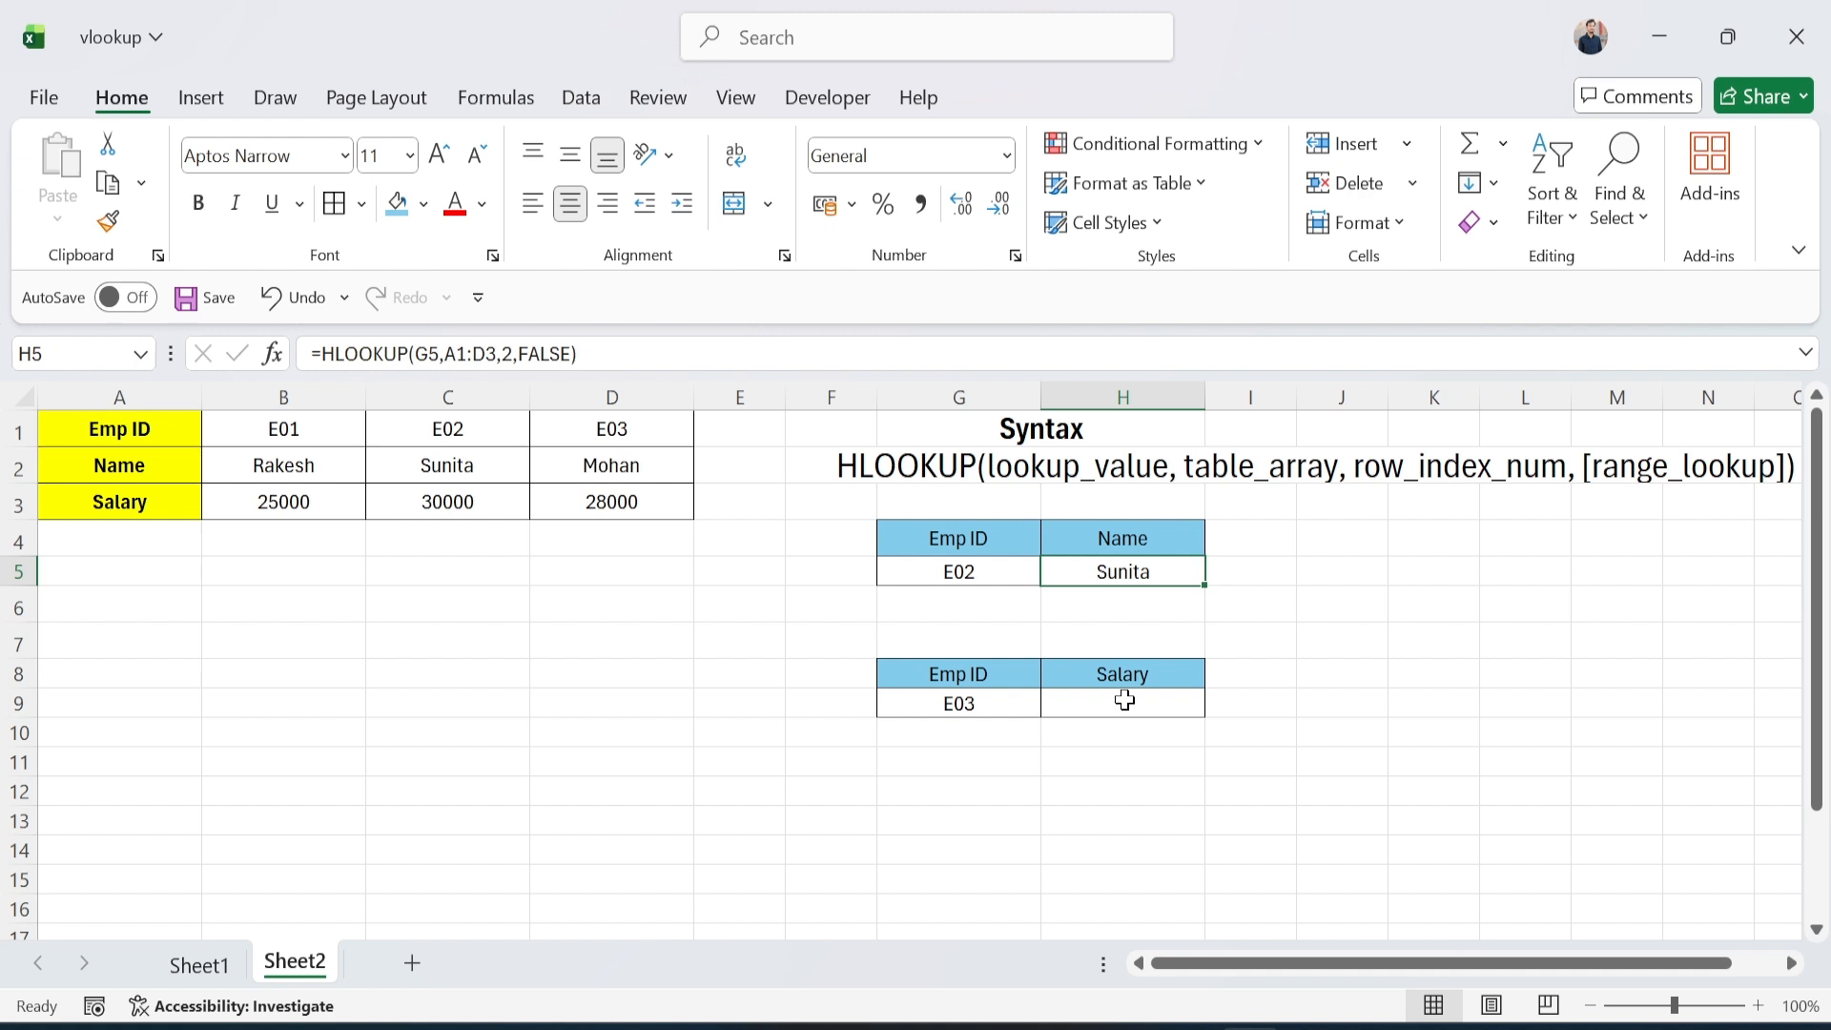
double_click(1118, 572)
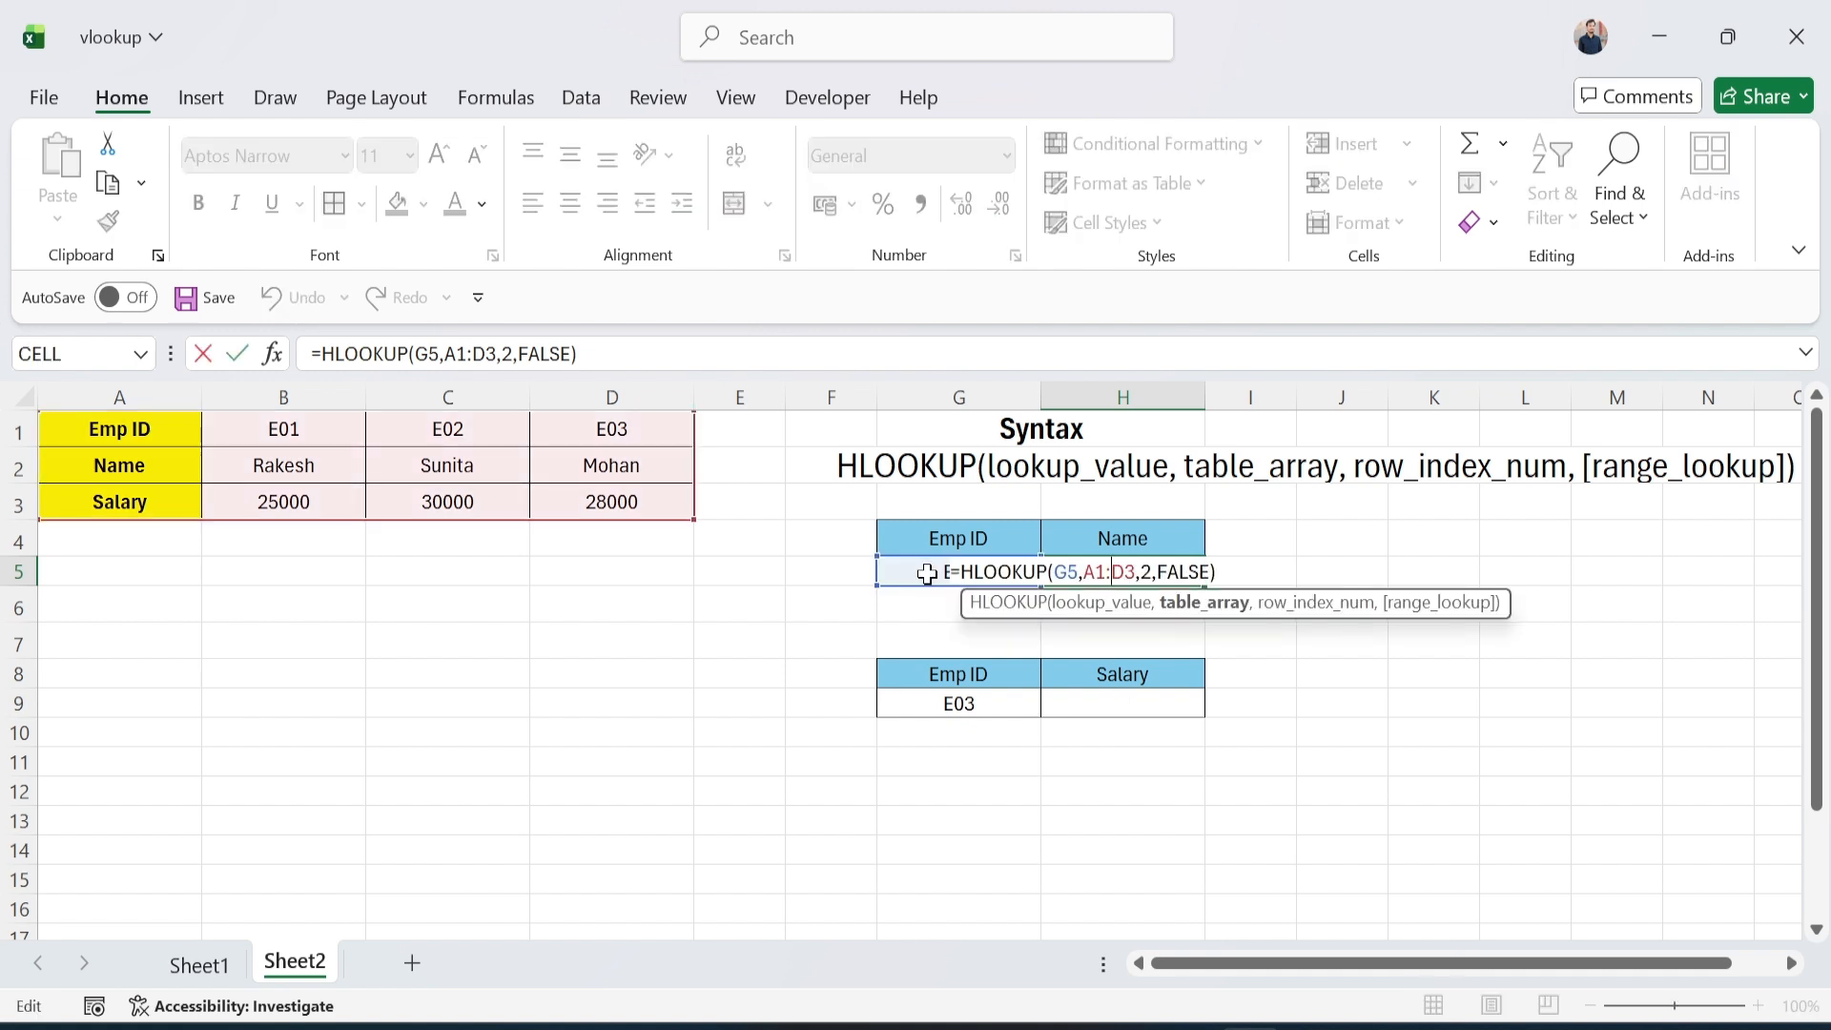
click(1111, 572)
key(Return)
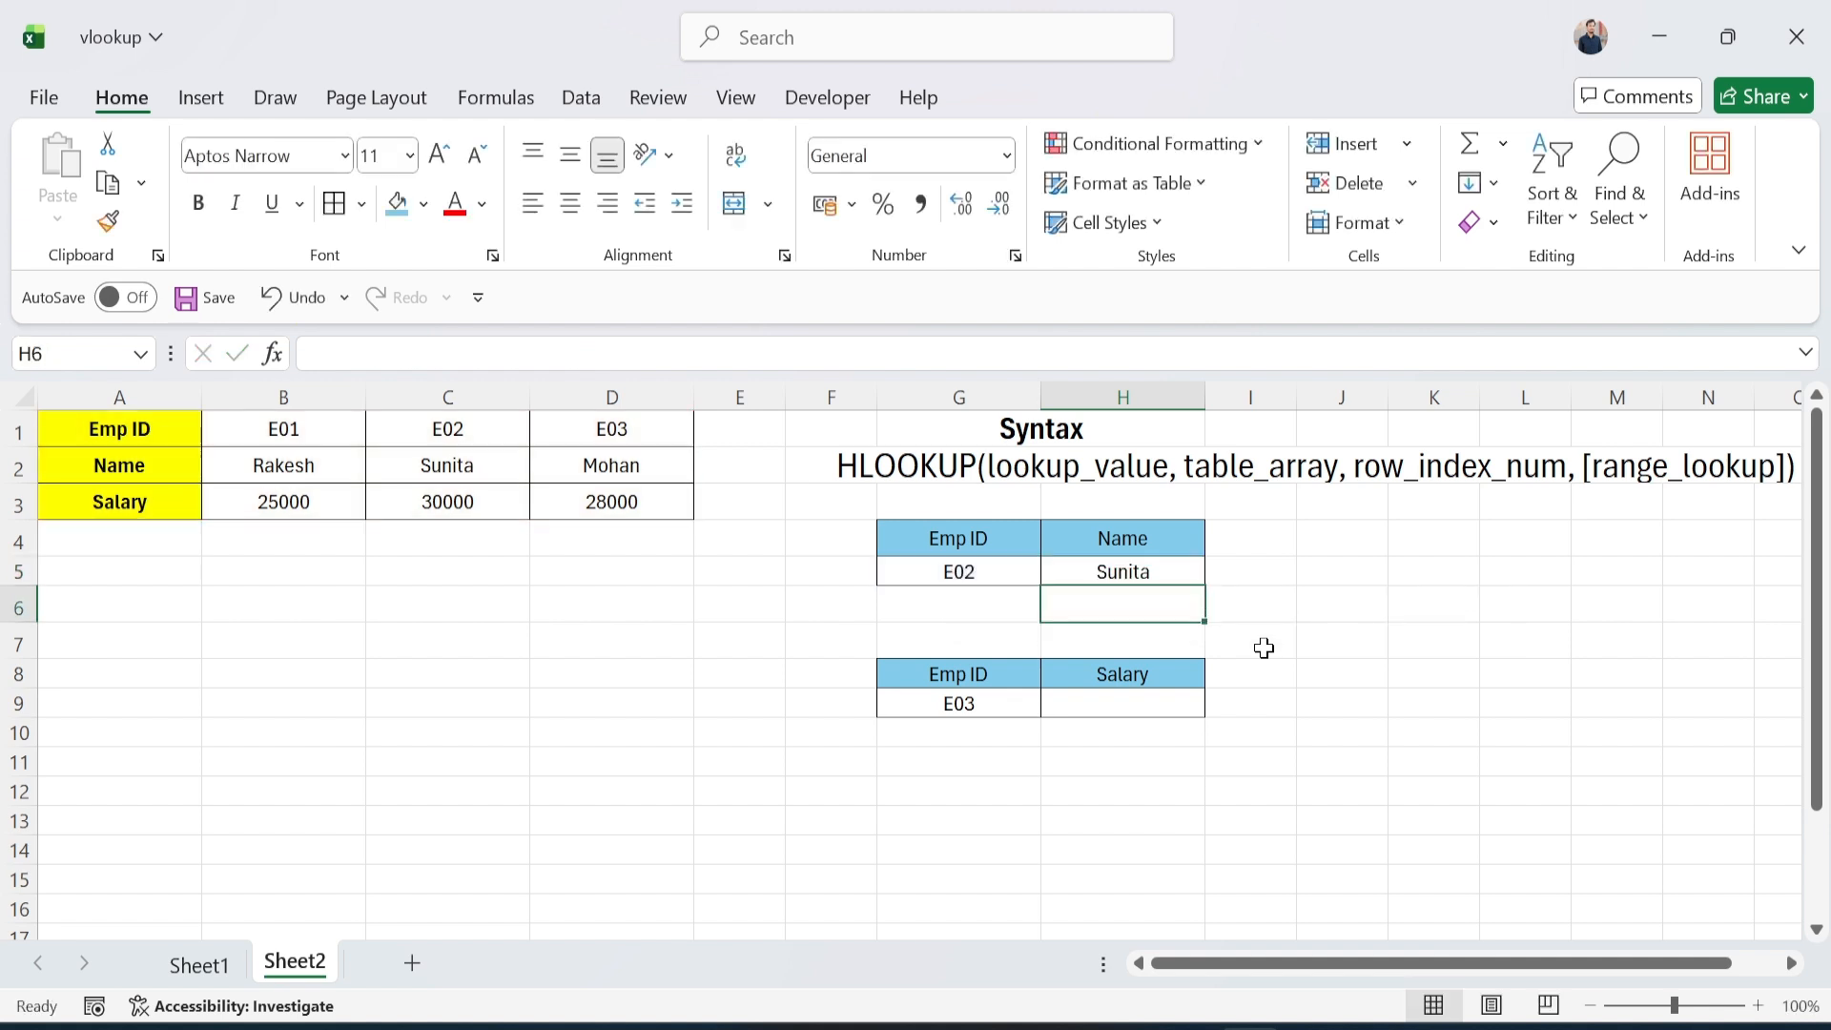
- Enter =HLOOKUP(G9,A1:D3,3,FALSE) in H9 to look up the salary by exact match
double_click(1081, 704)
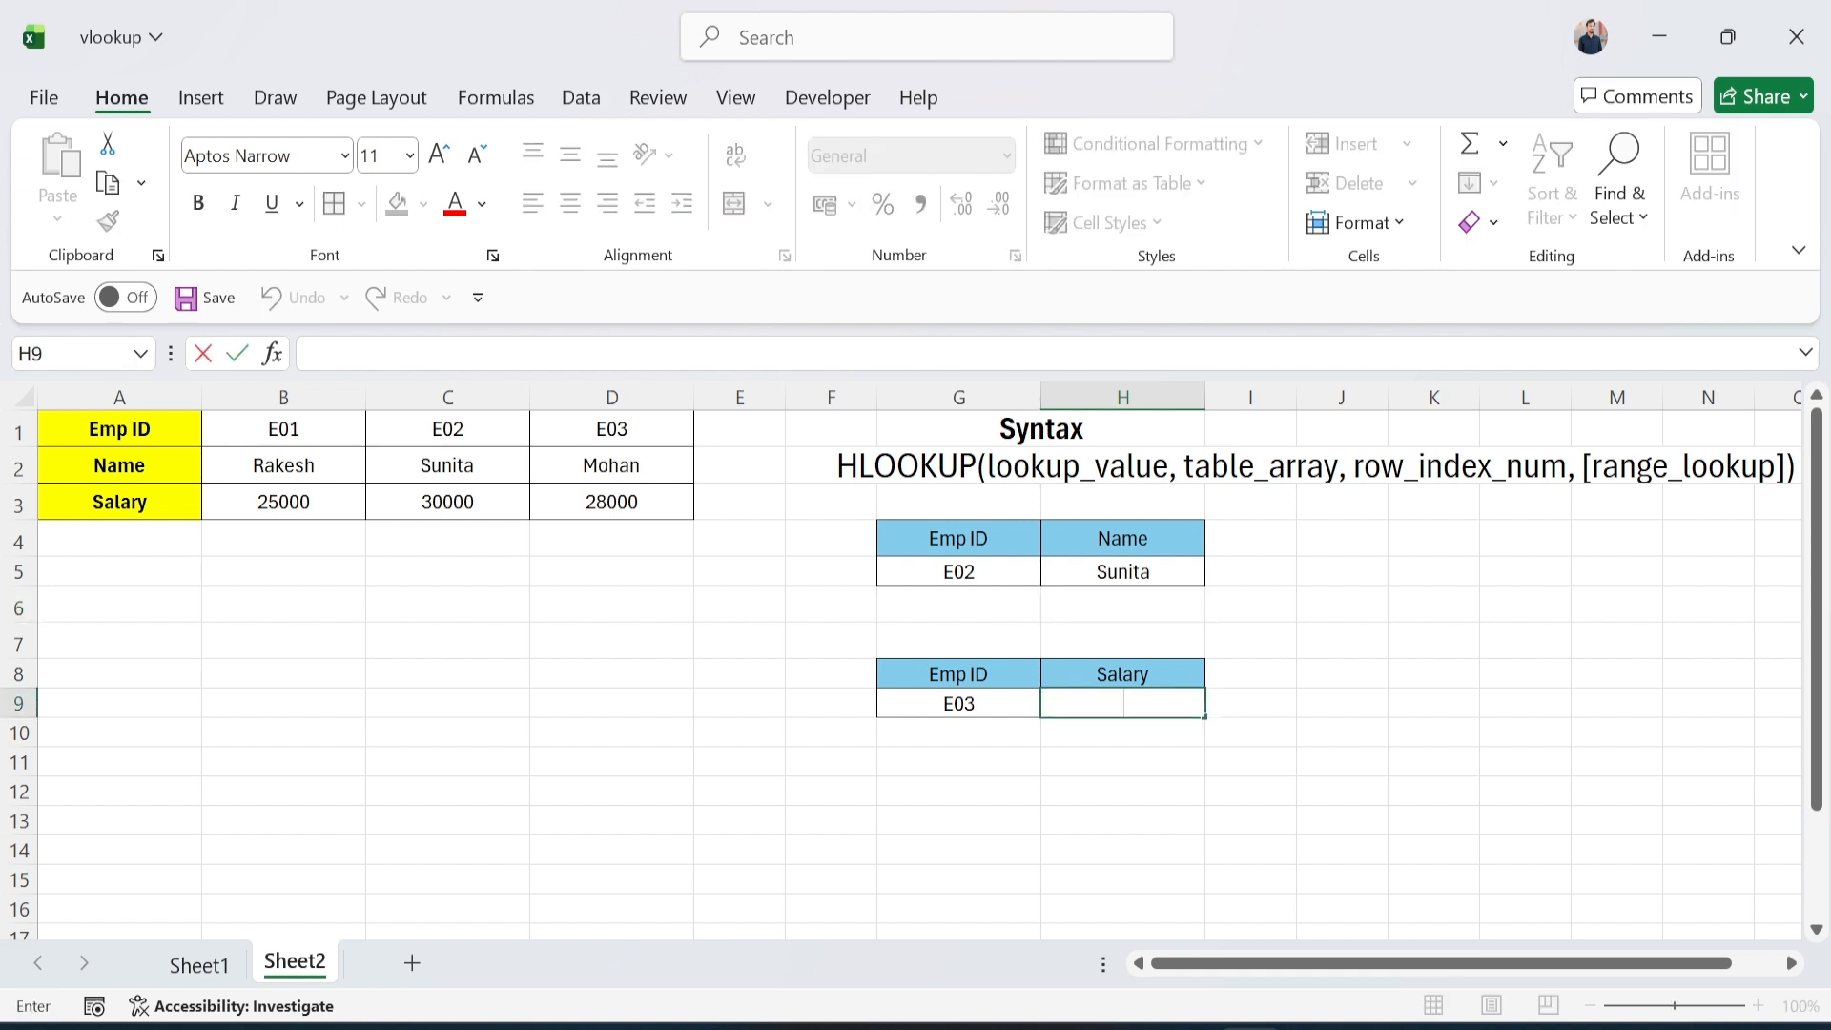
text(=hloo)
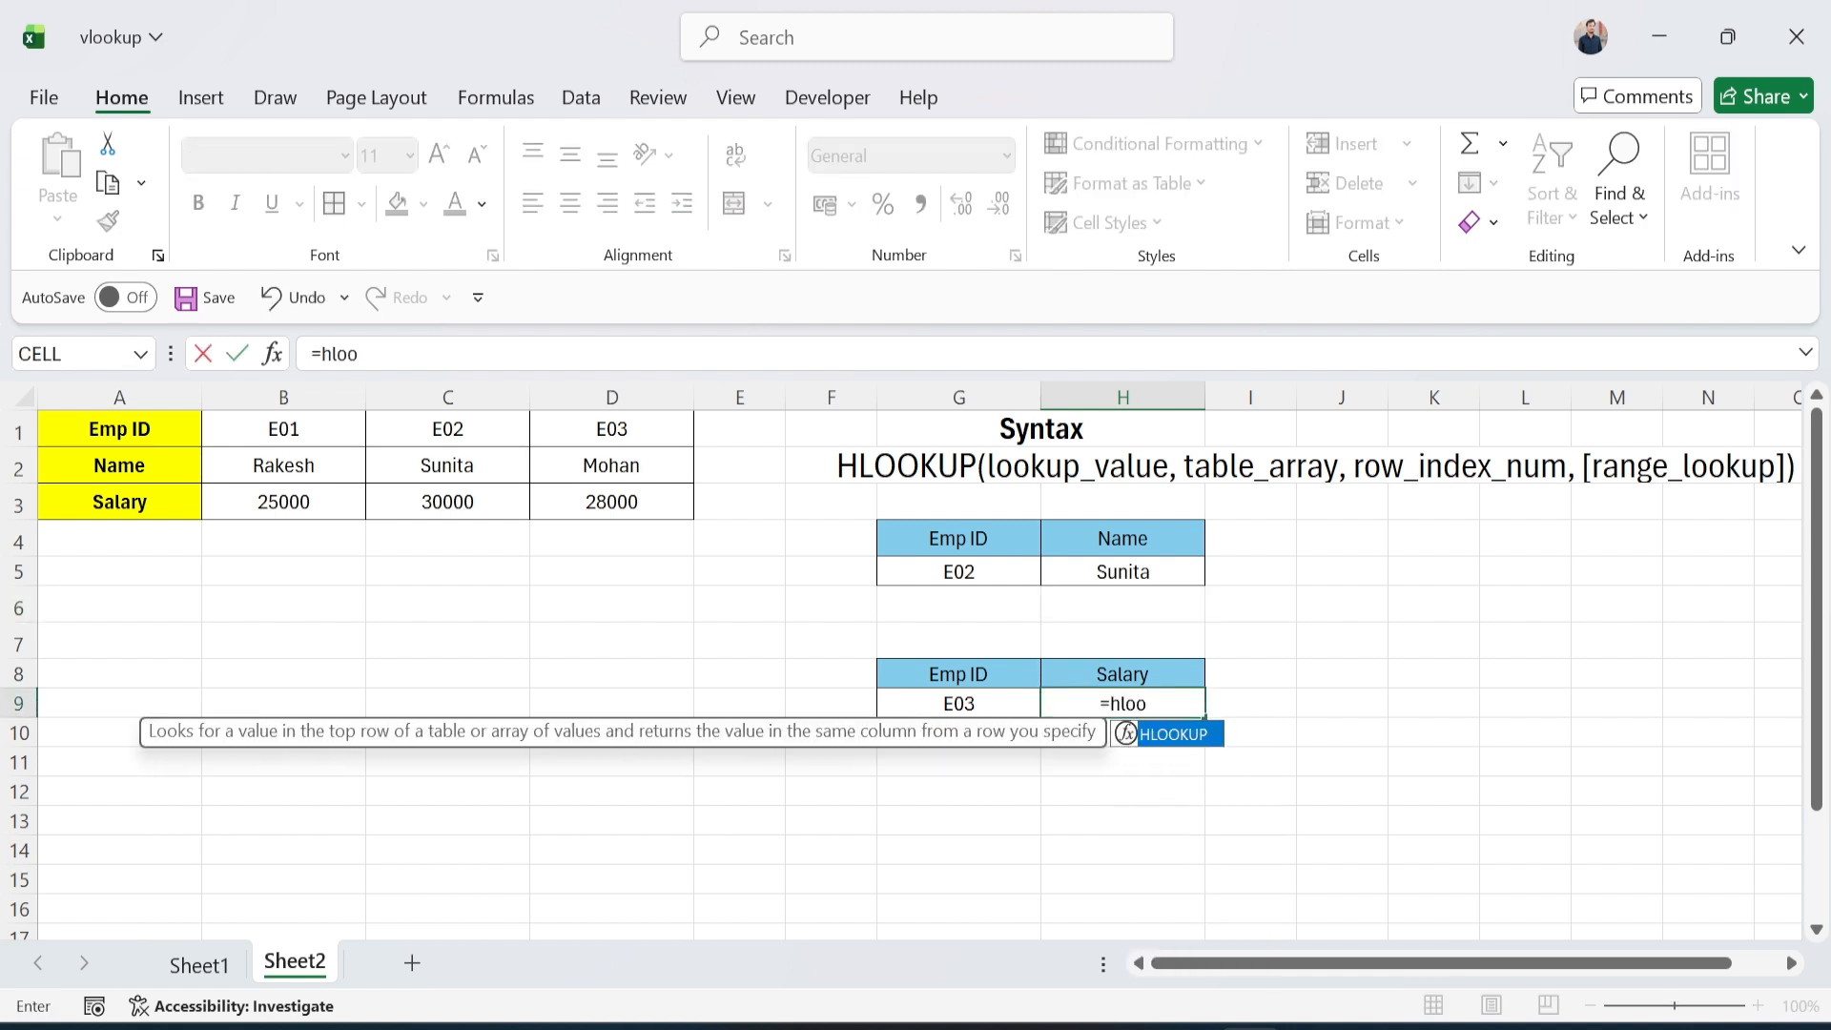
key(Tab)
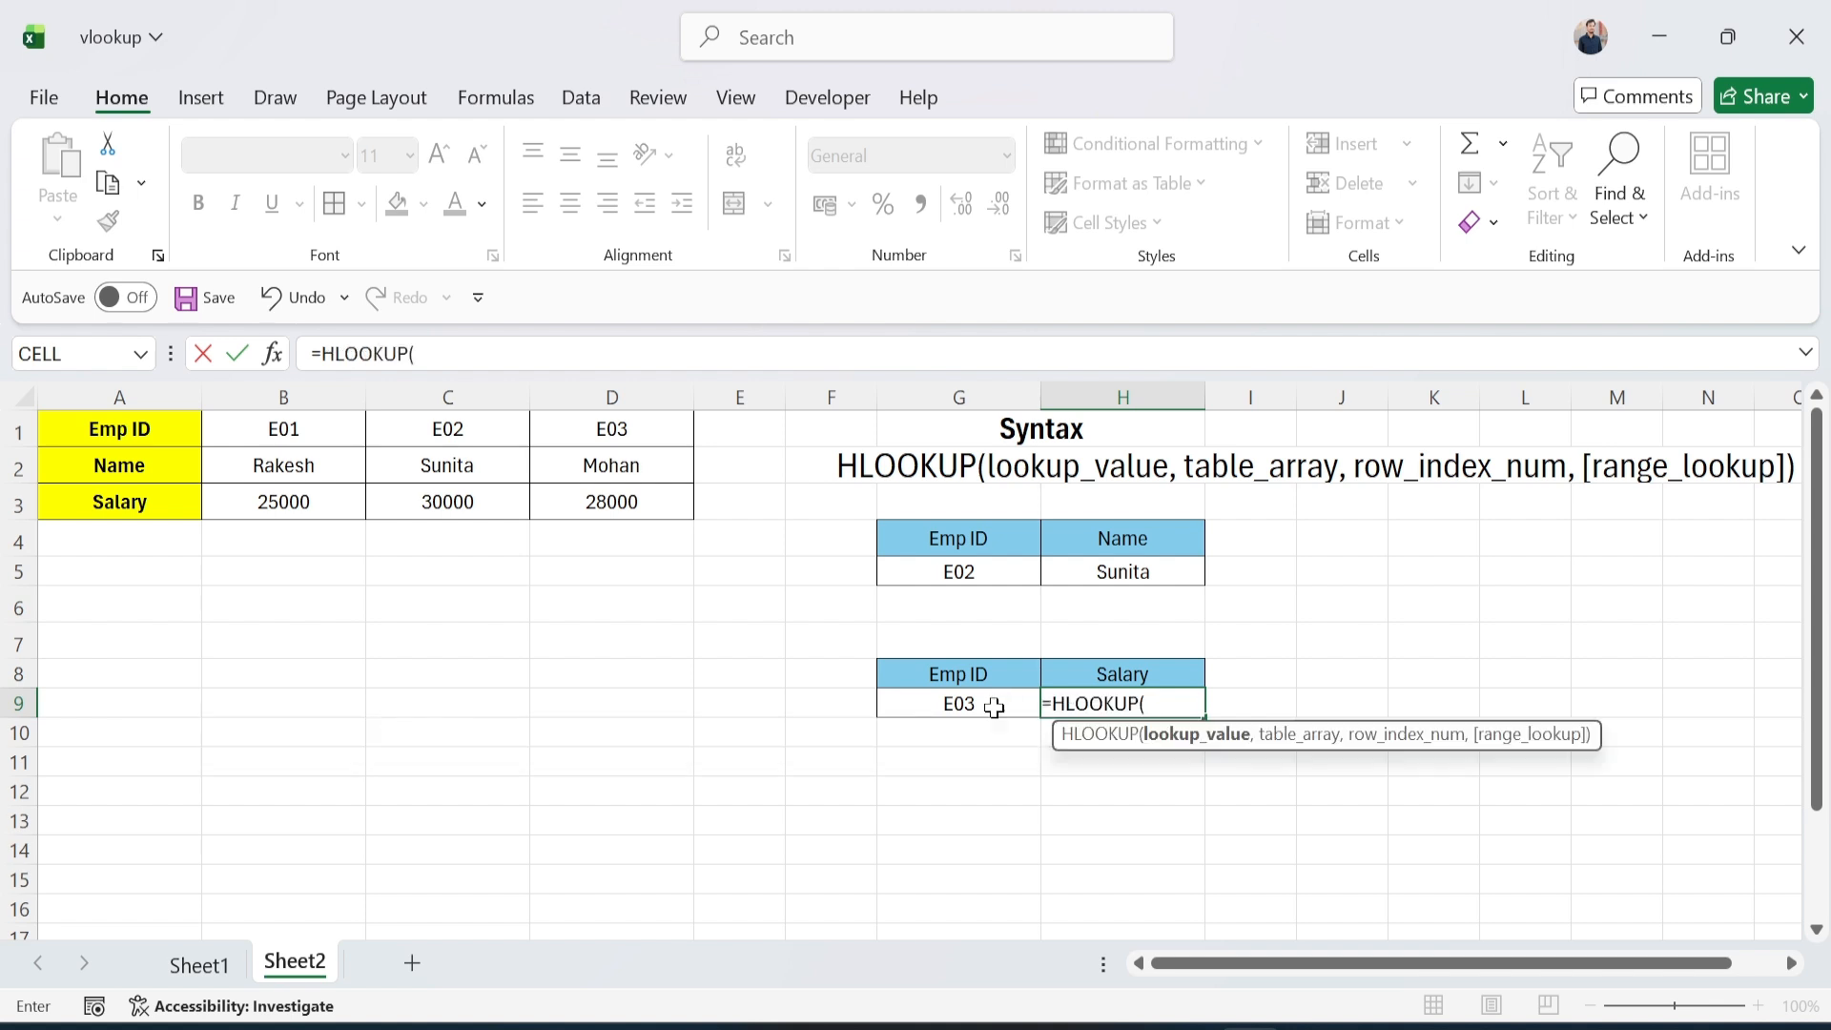
click(944, 703)
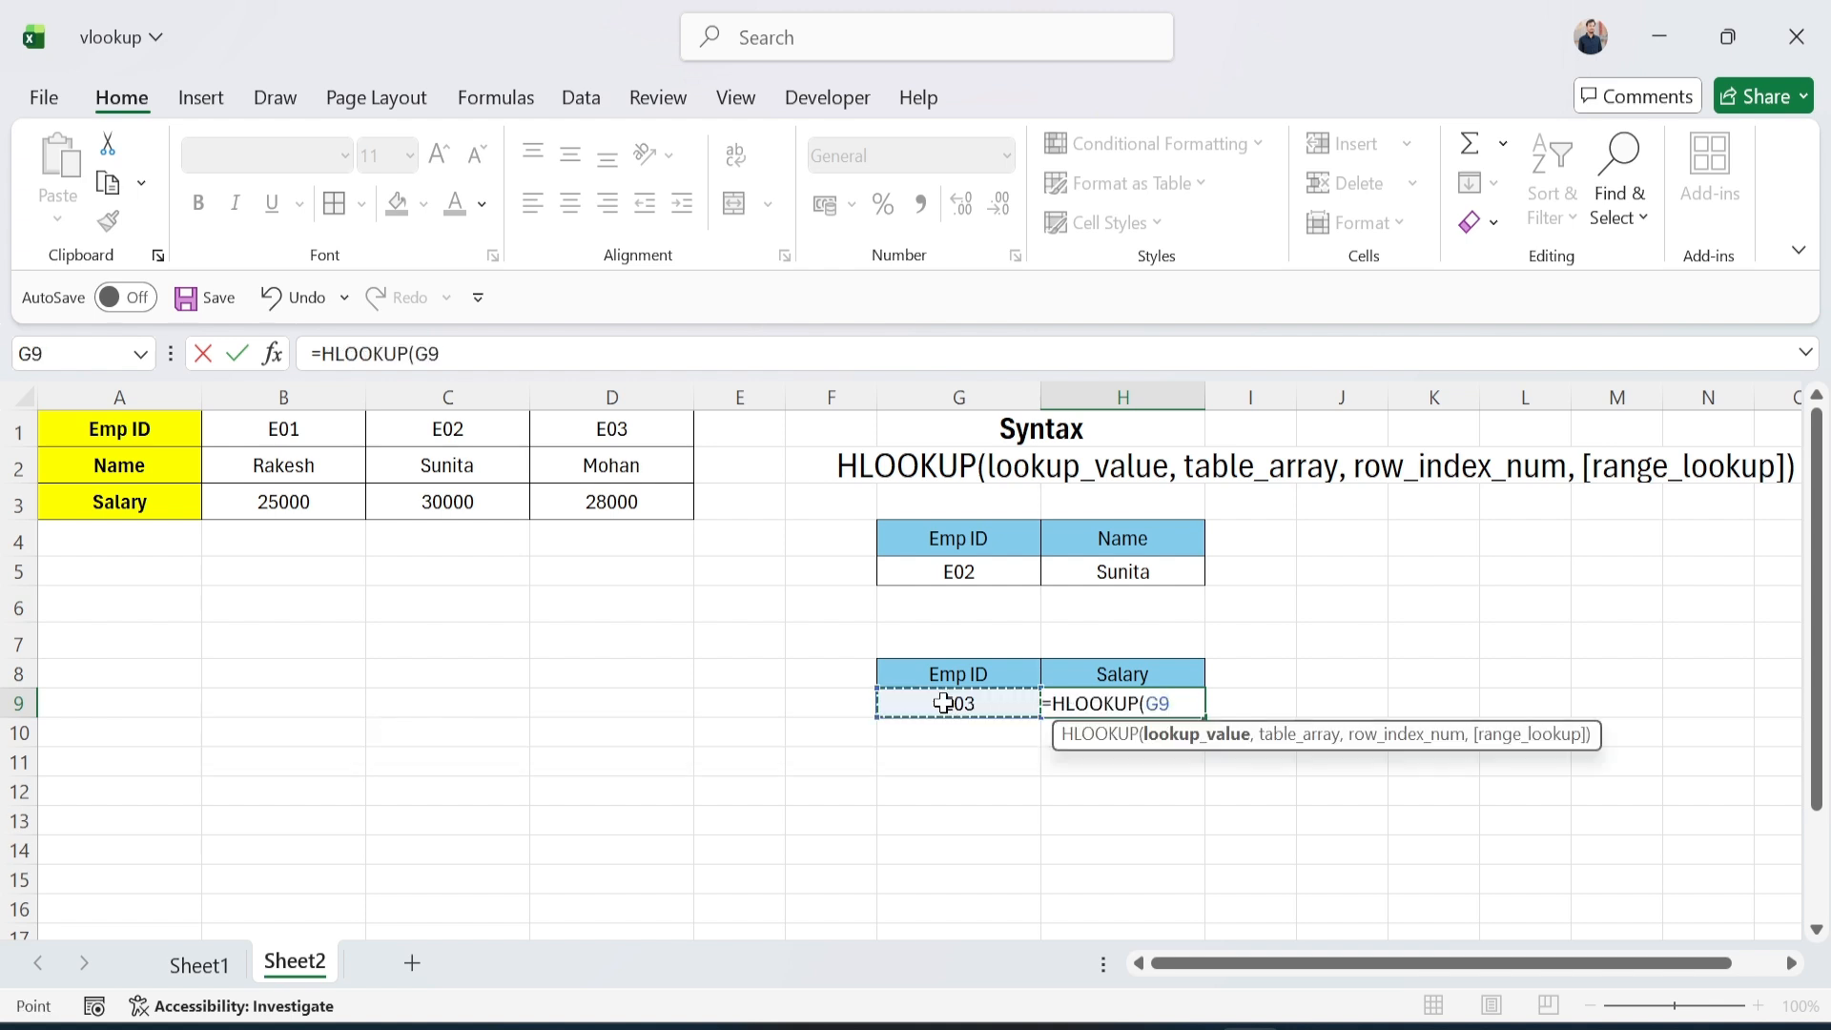
text(,)
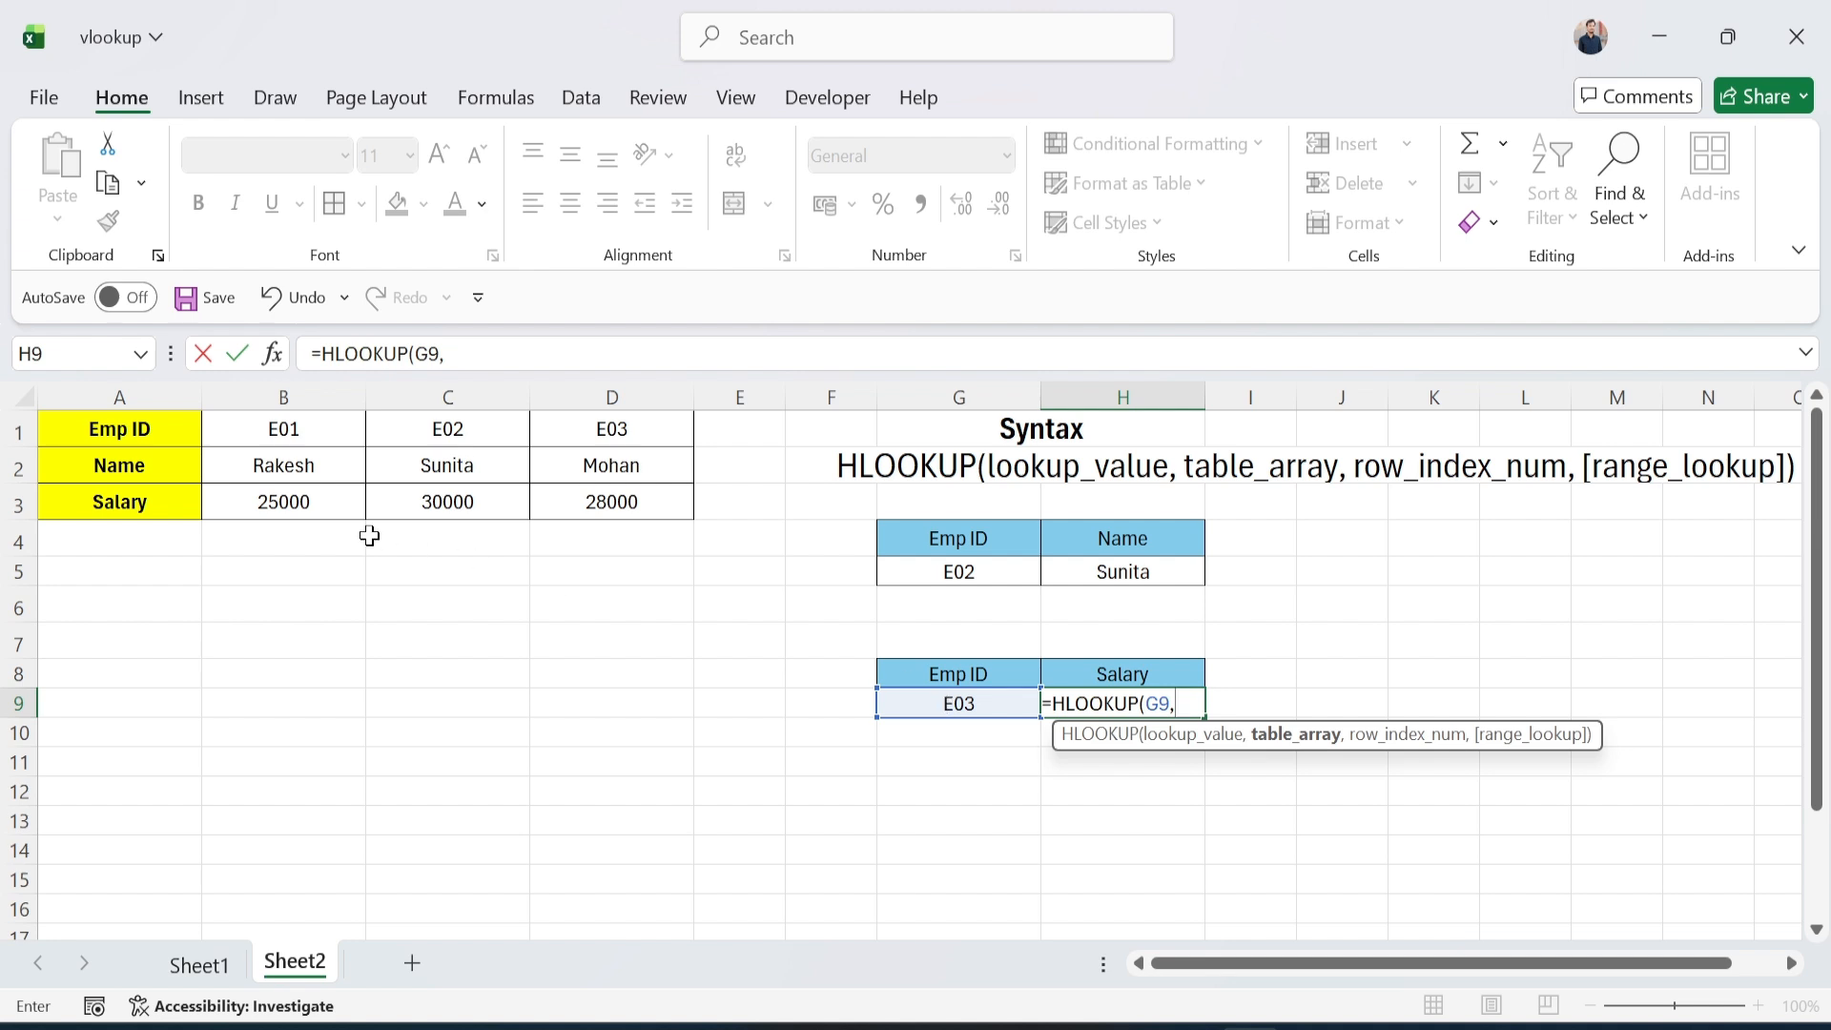
drag(119, 426, 594, 493)
text(,)
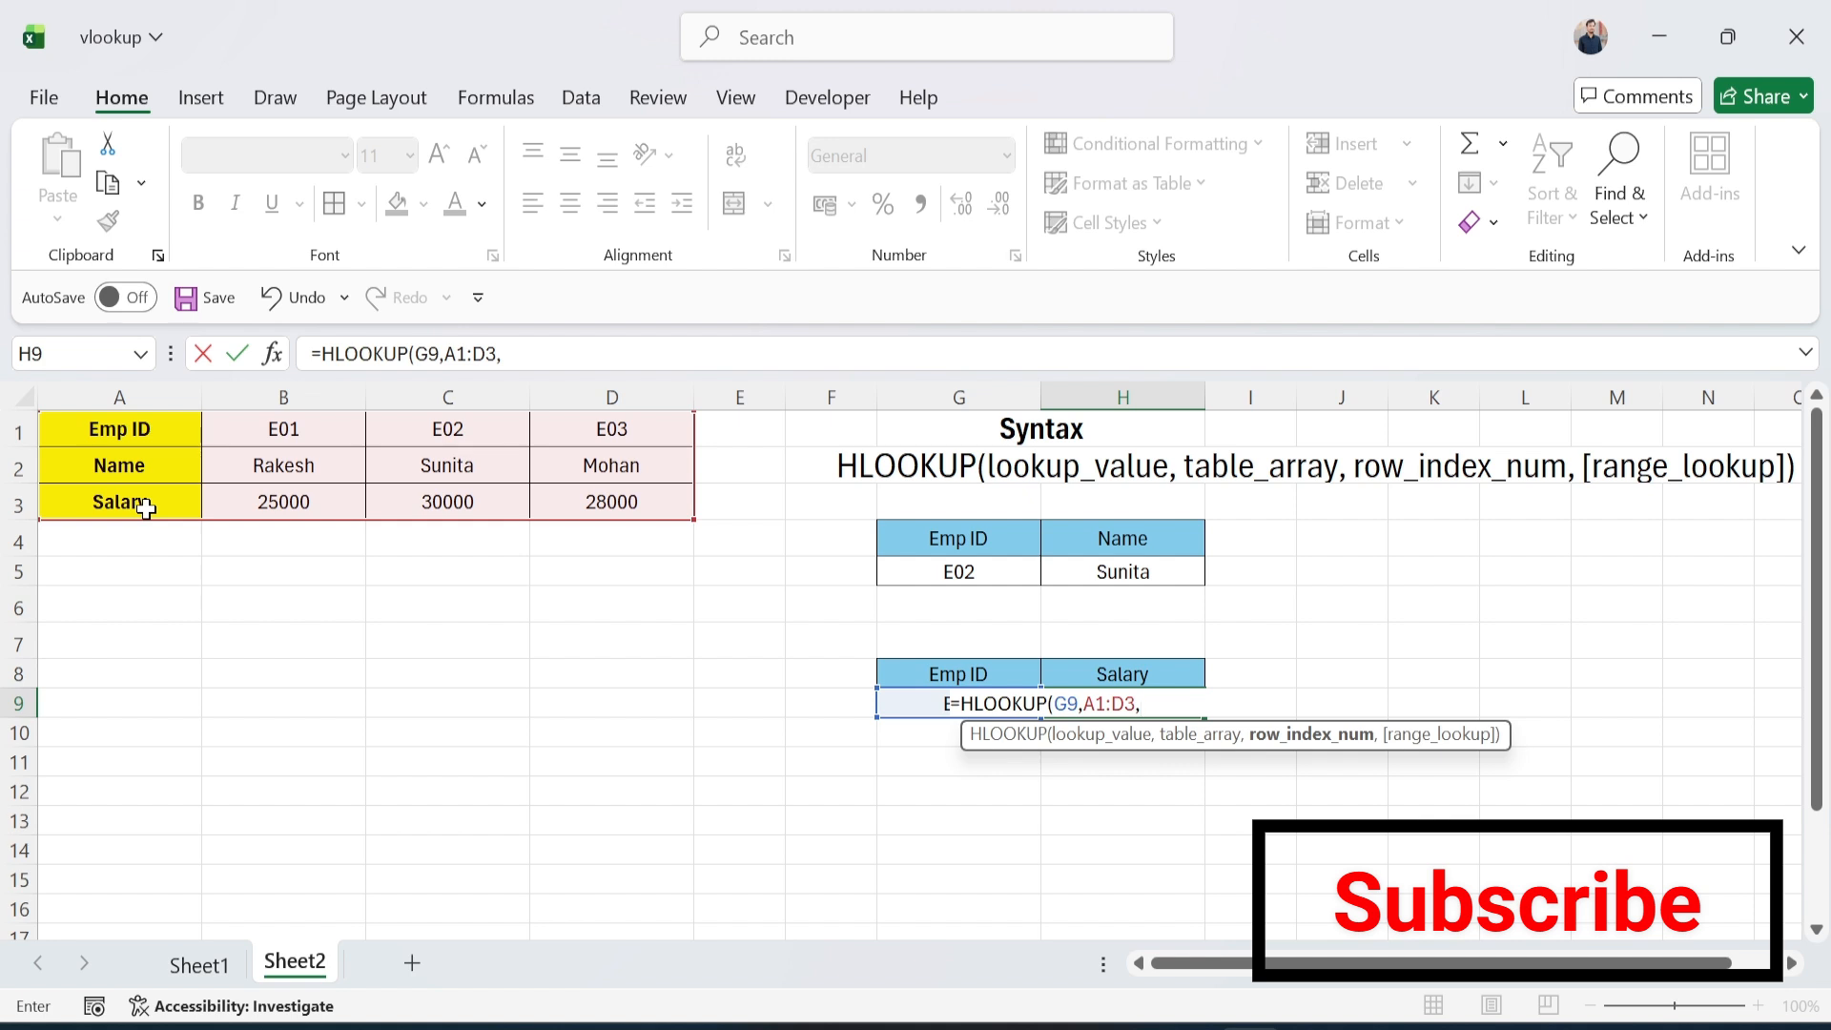
text(3,)
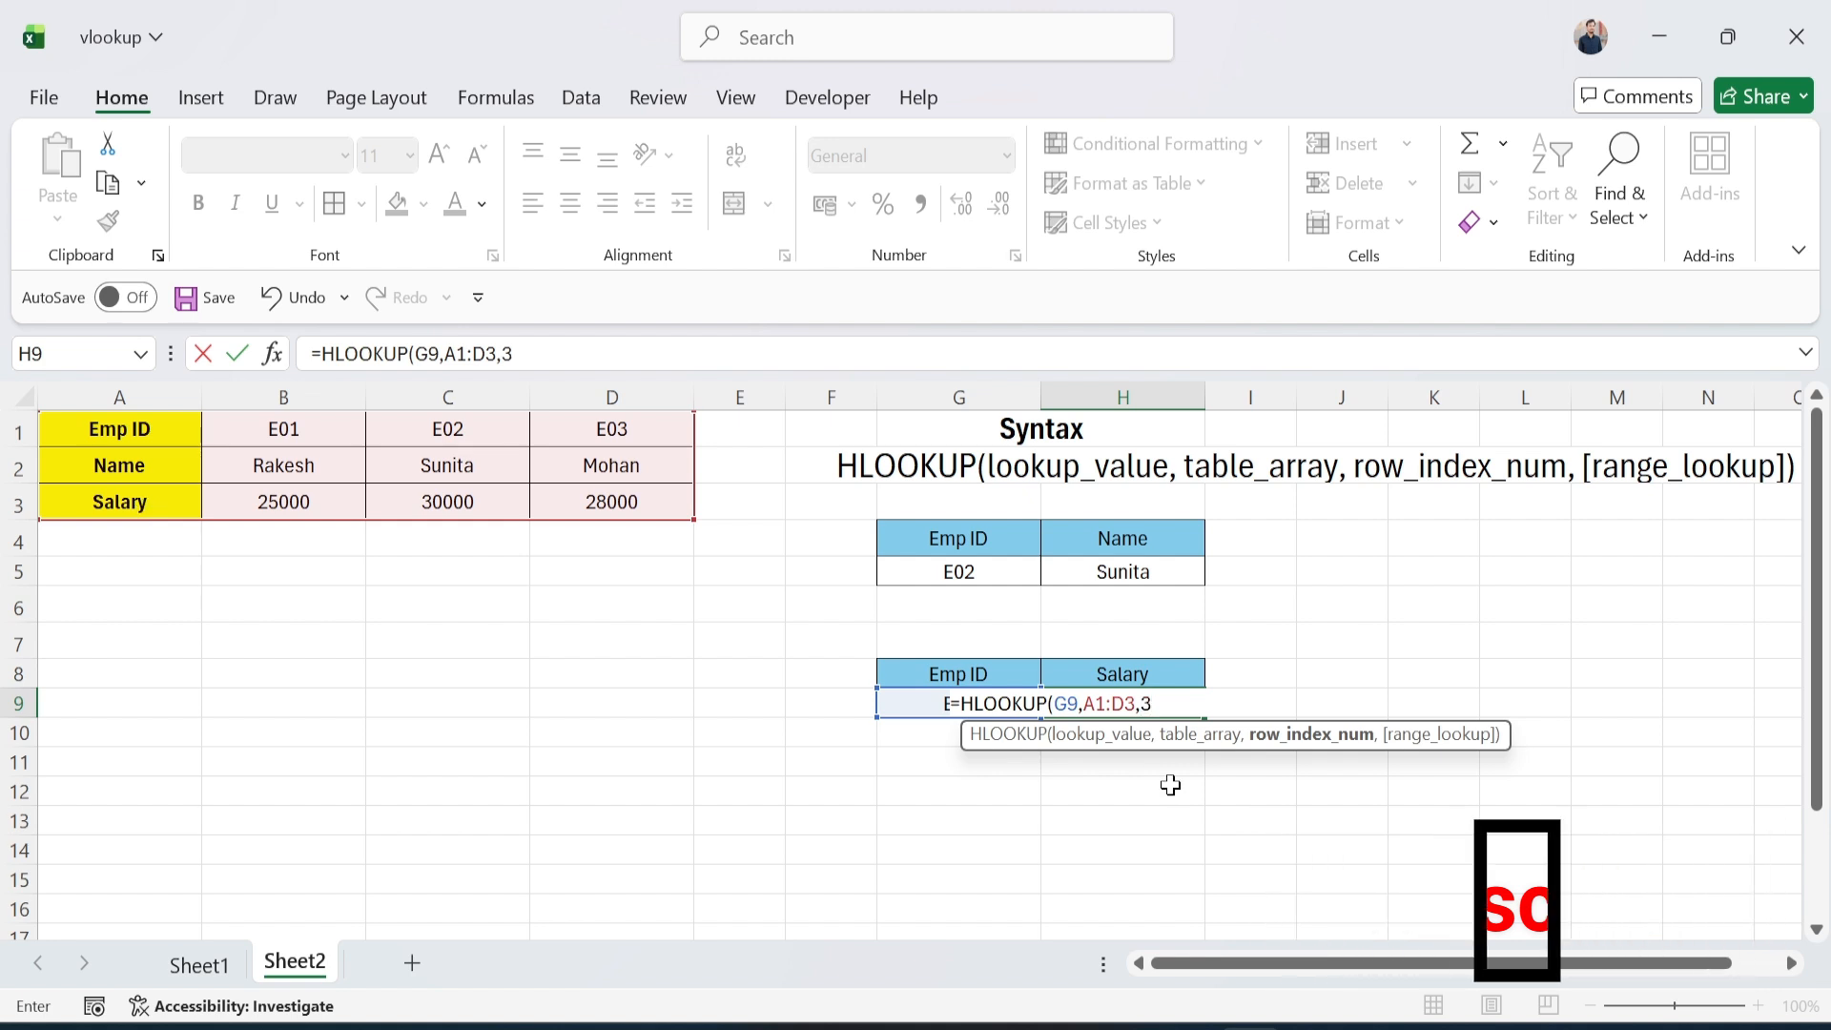
click(1176, 797)
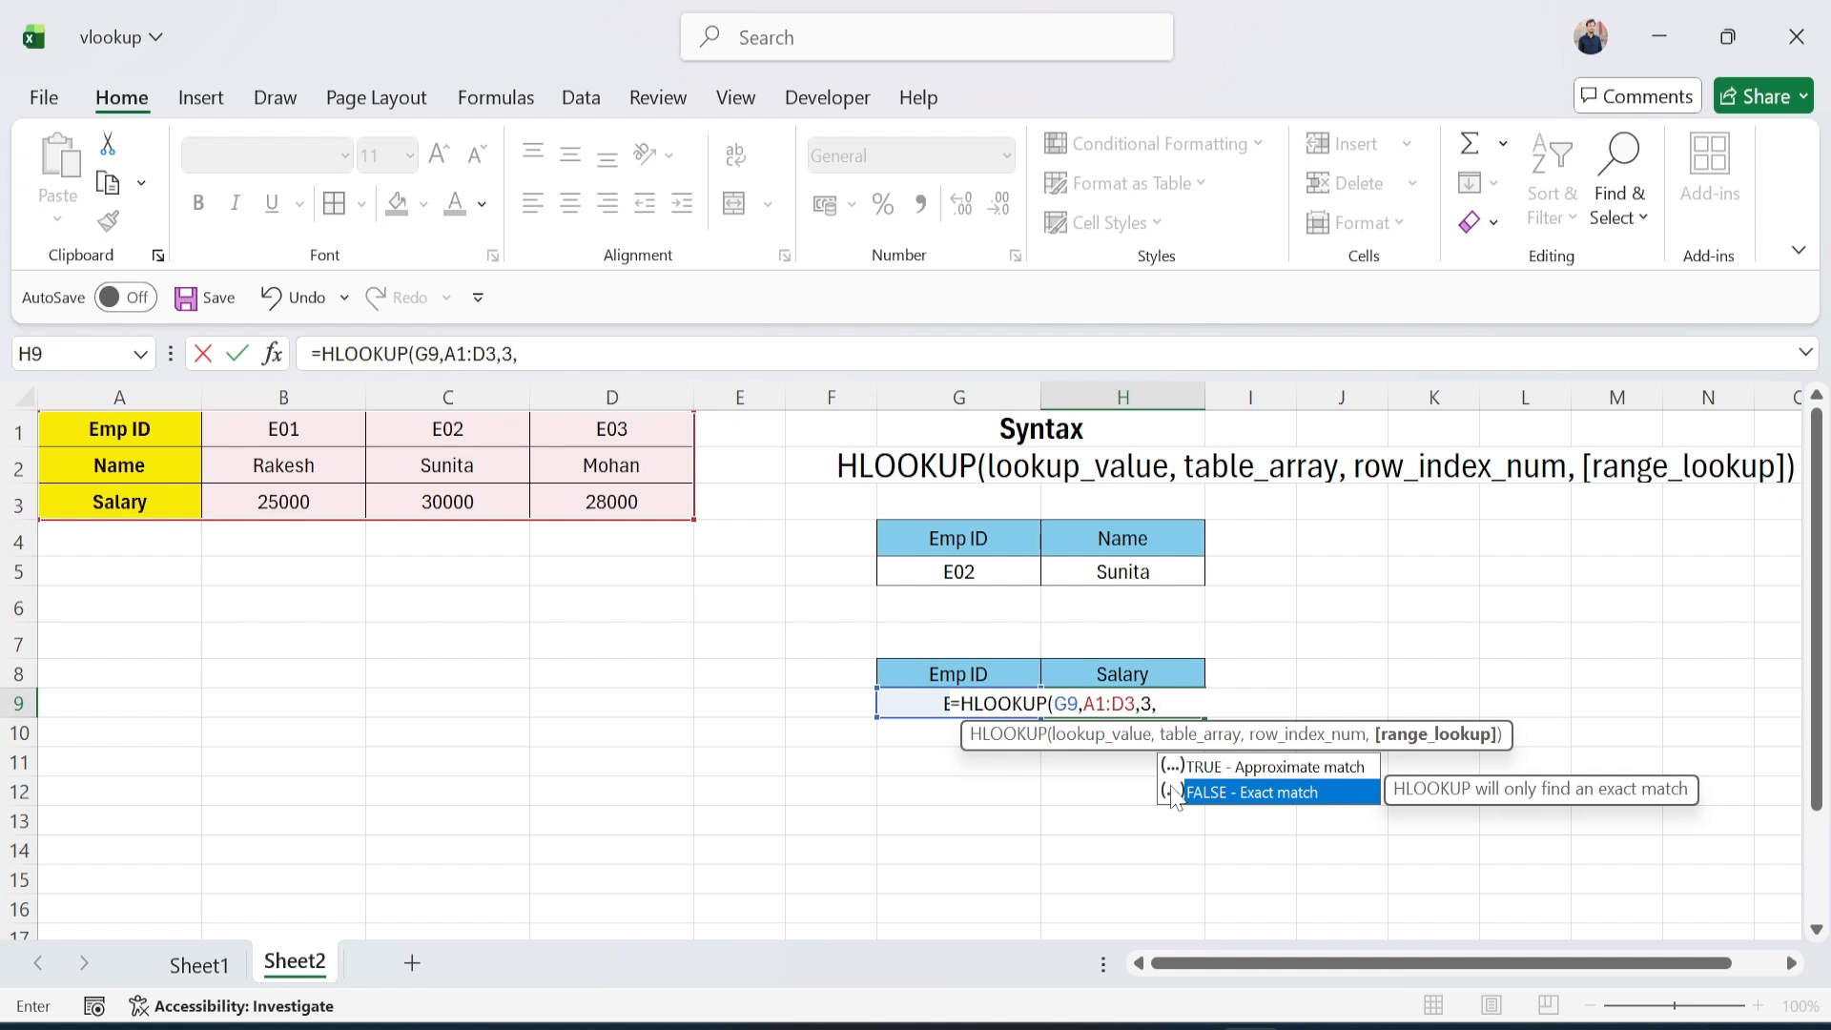
double_click(1176, 794)
key(Return)
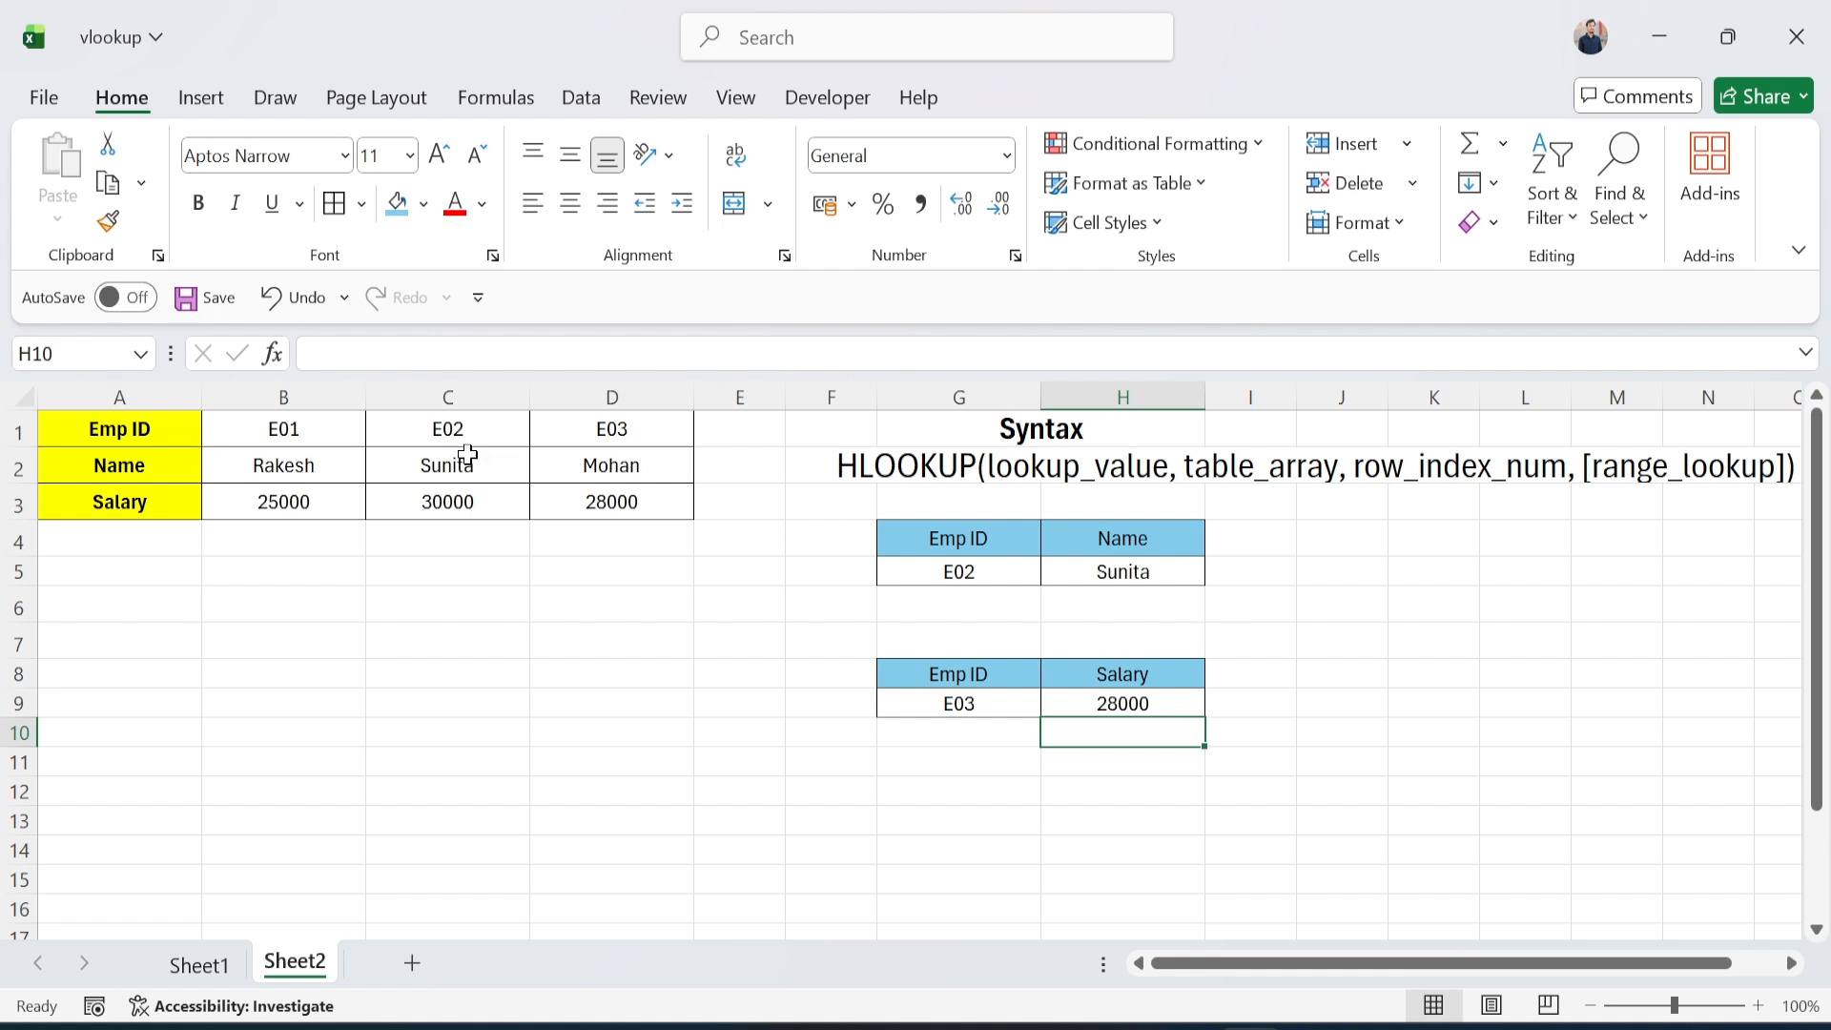
- Check the salary in H9 against the E03 column of the source table and view its formula
click(629, 431)
click(617, 501)
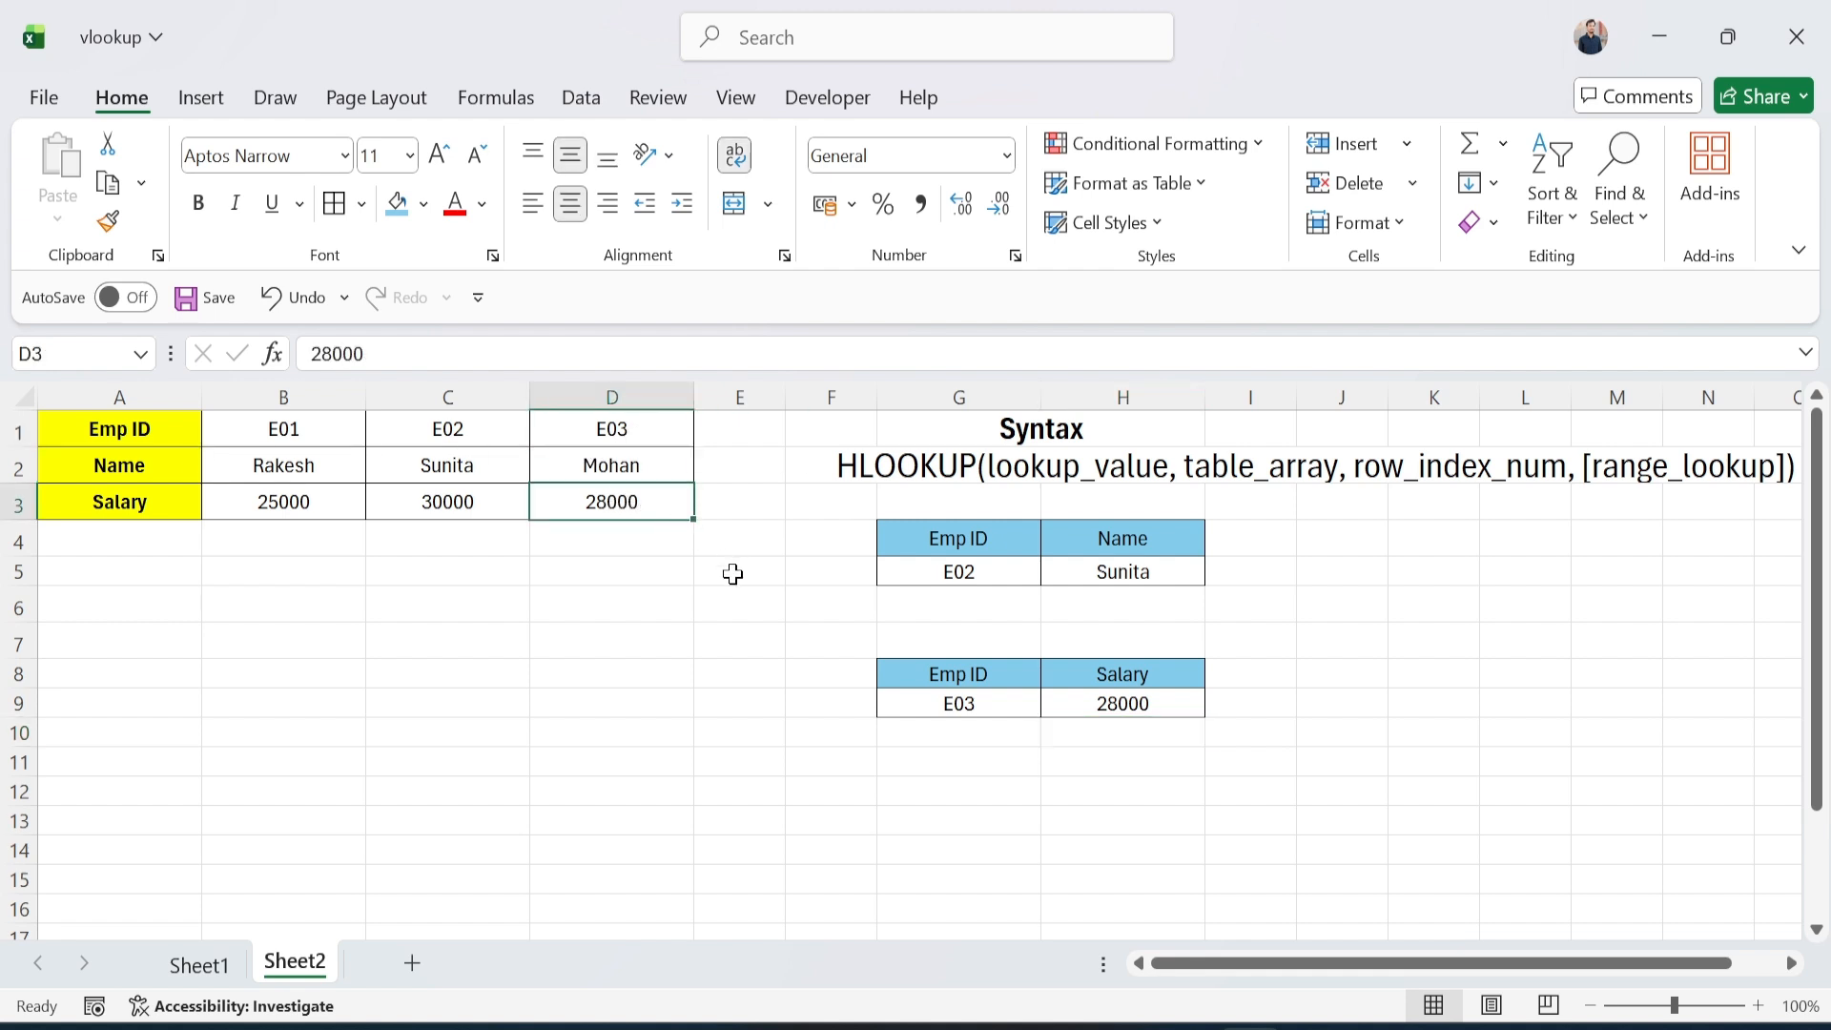
click(1118, 708)
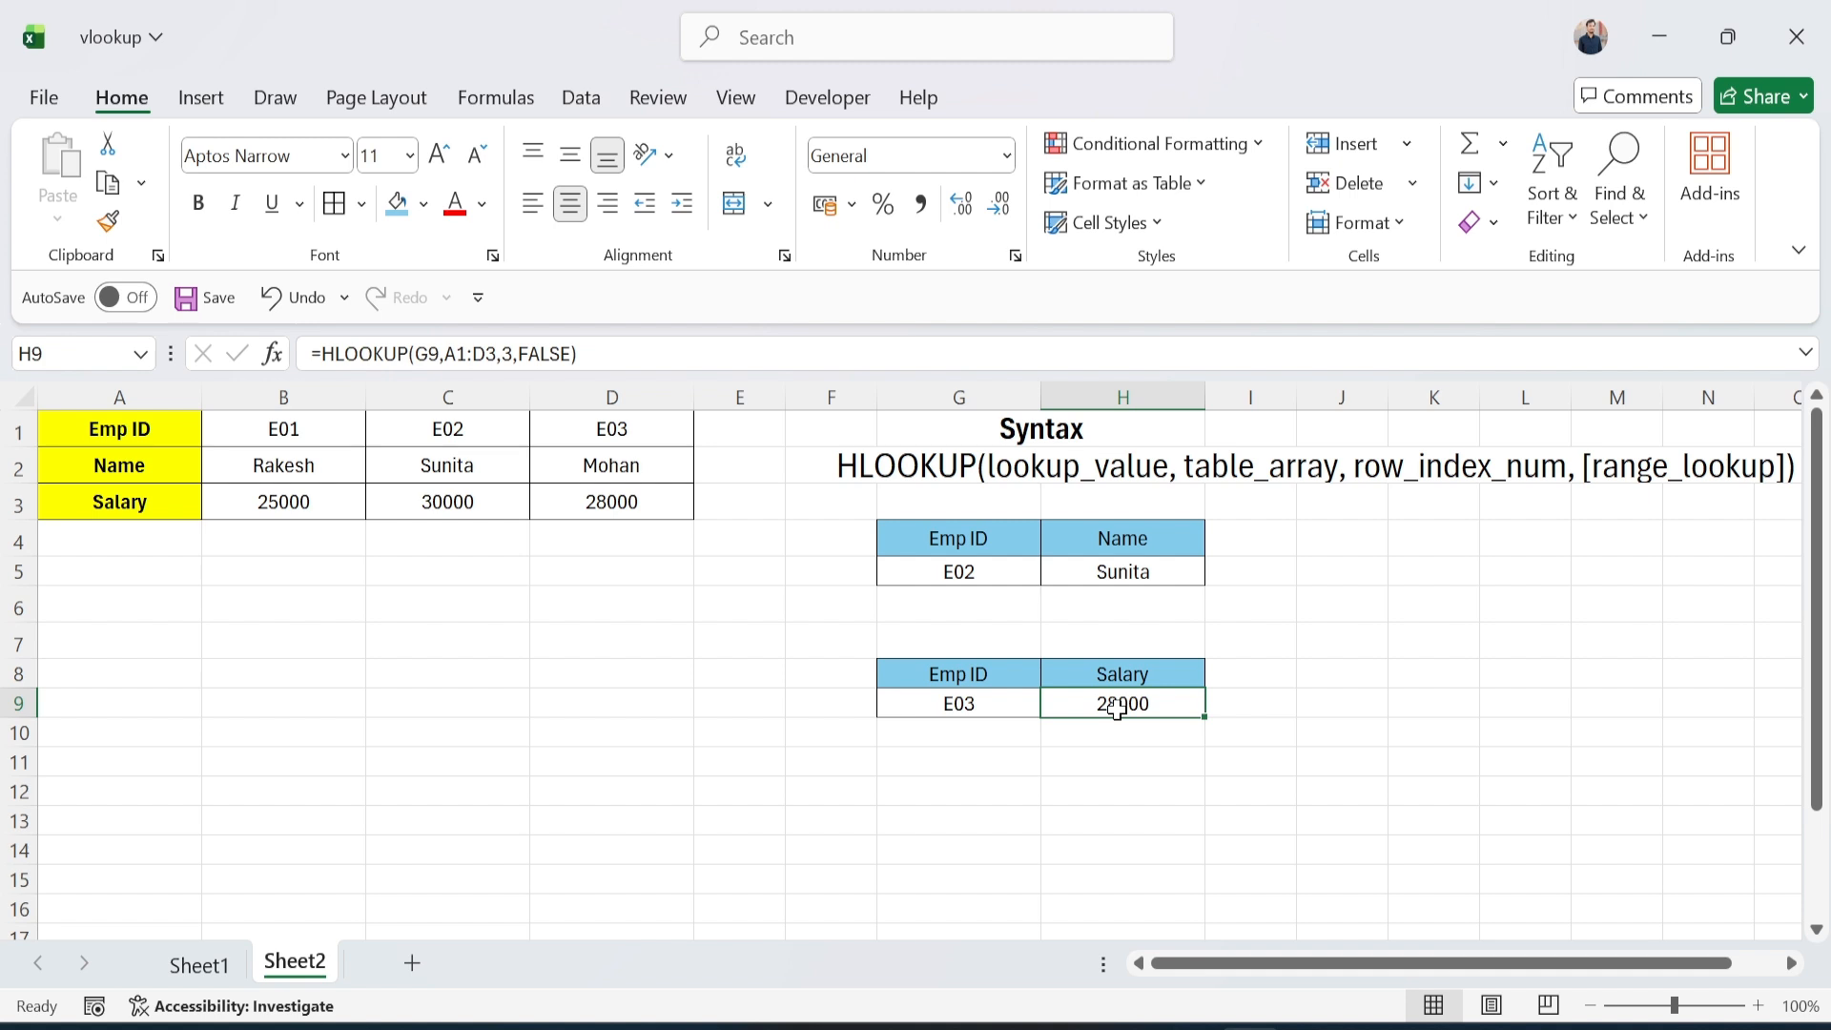
click(739, 640)
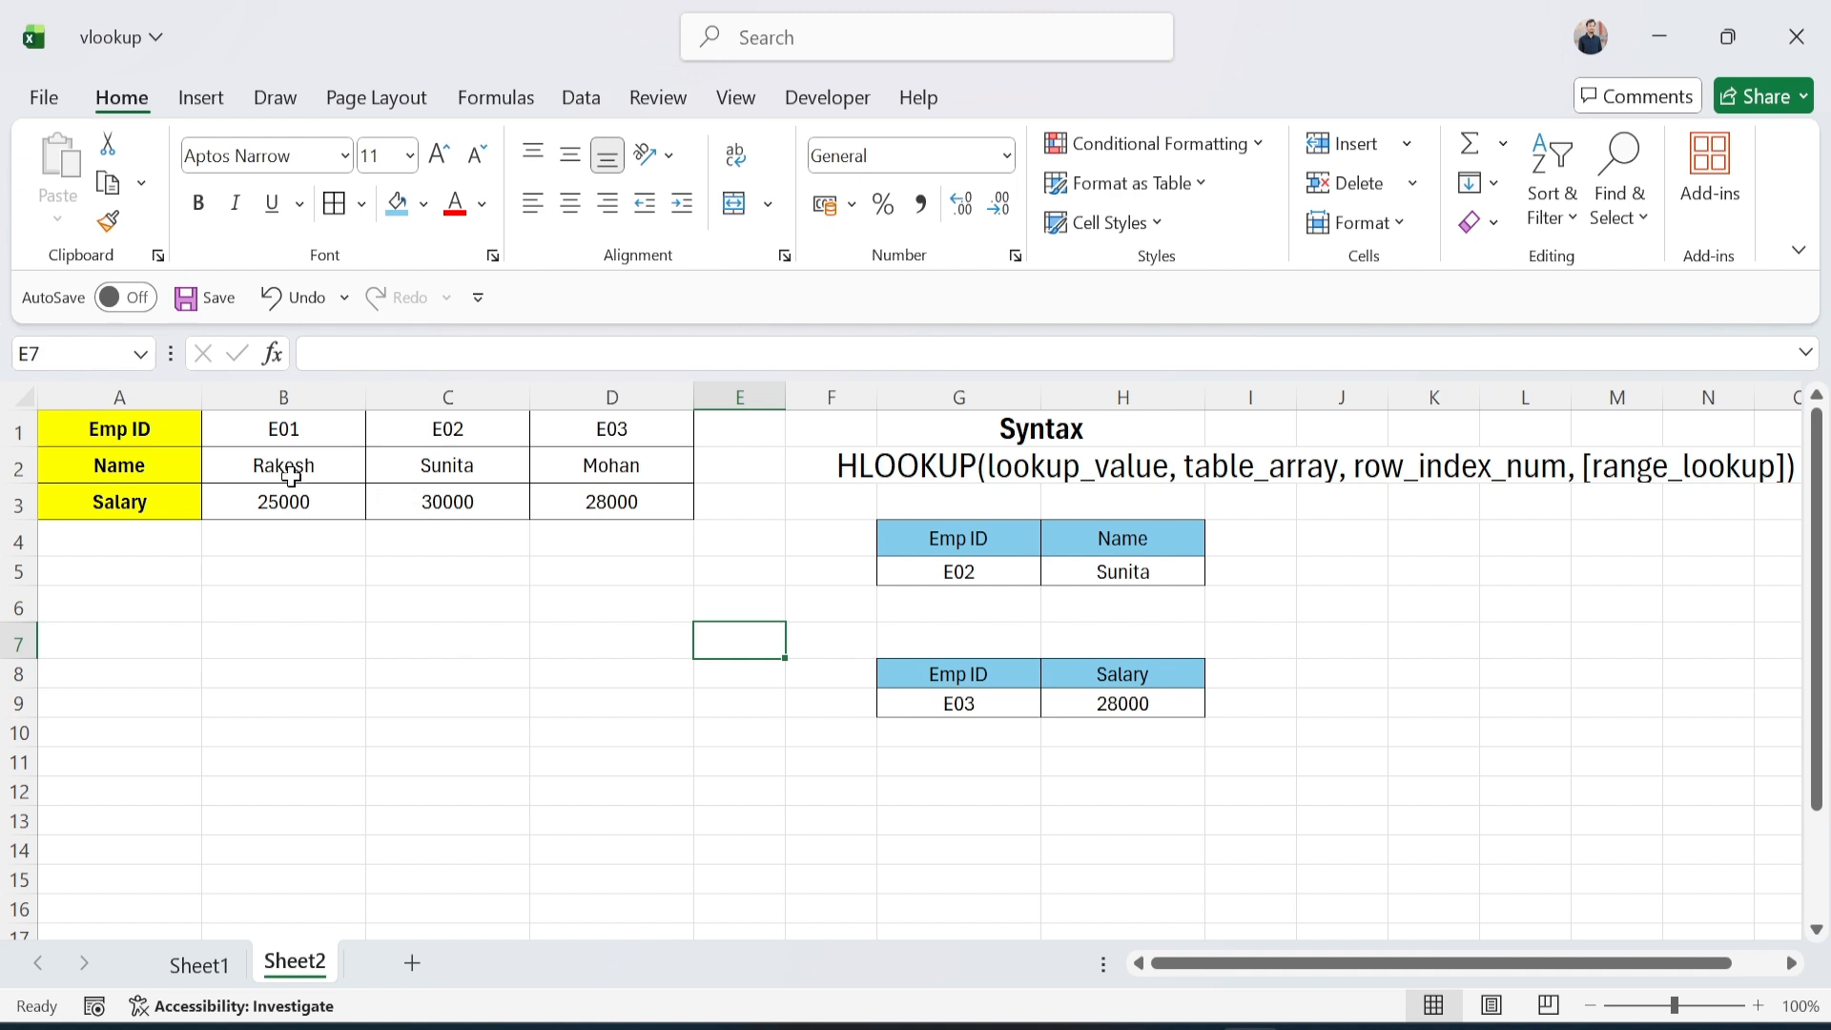
- Examine the employee IDs across row 1 and the row labels in column A of the source table
click(262, 434)
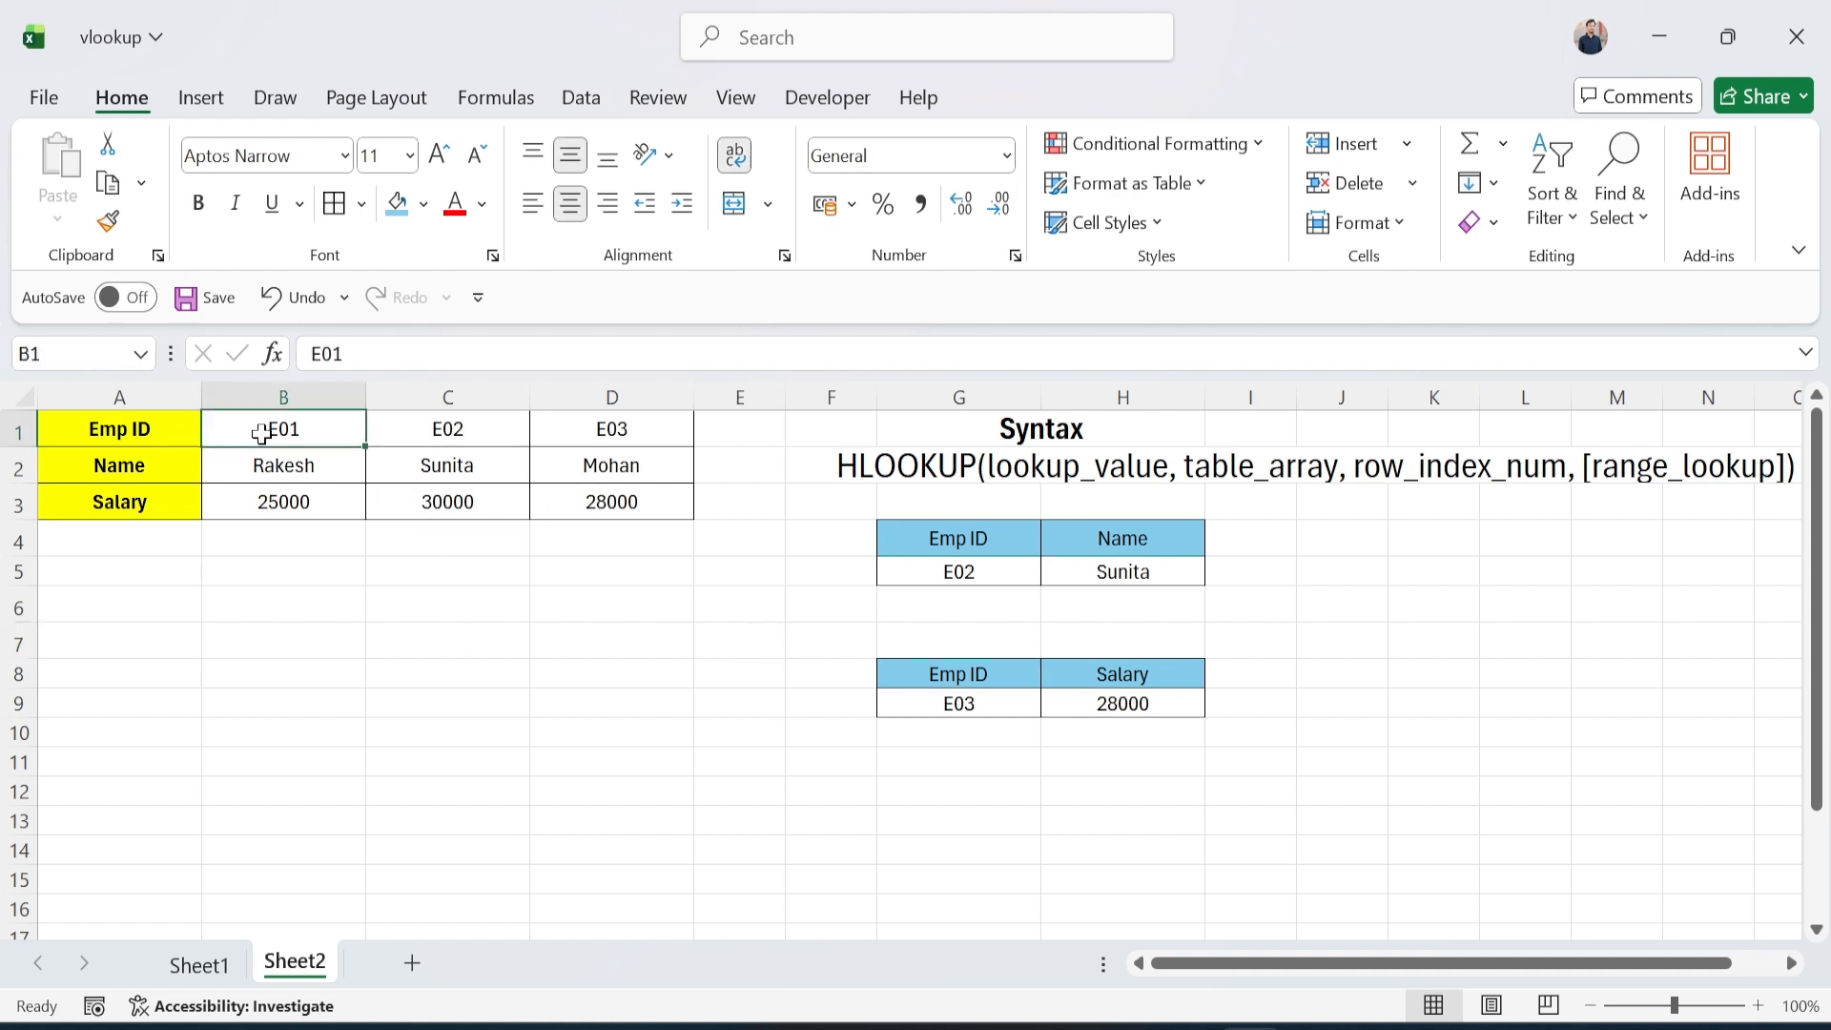
click(400, 434)
click(615, 441)
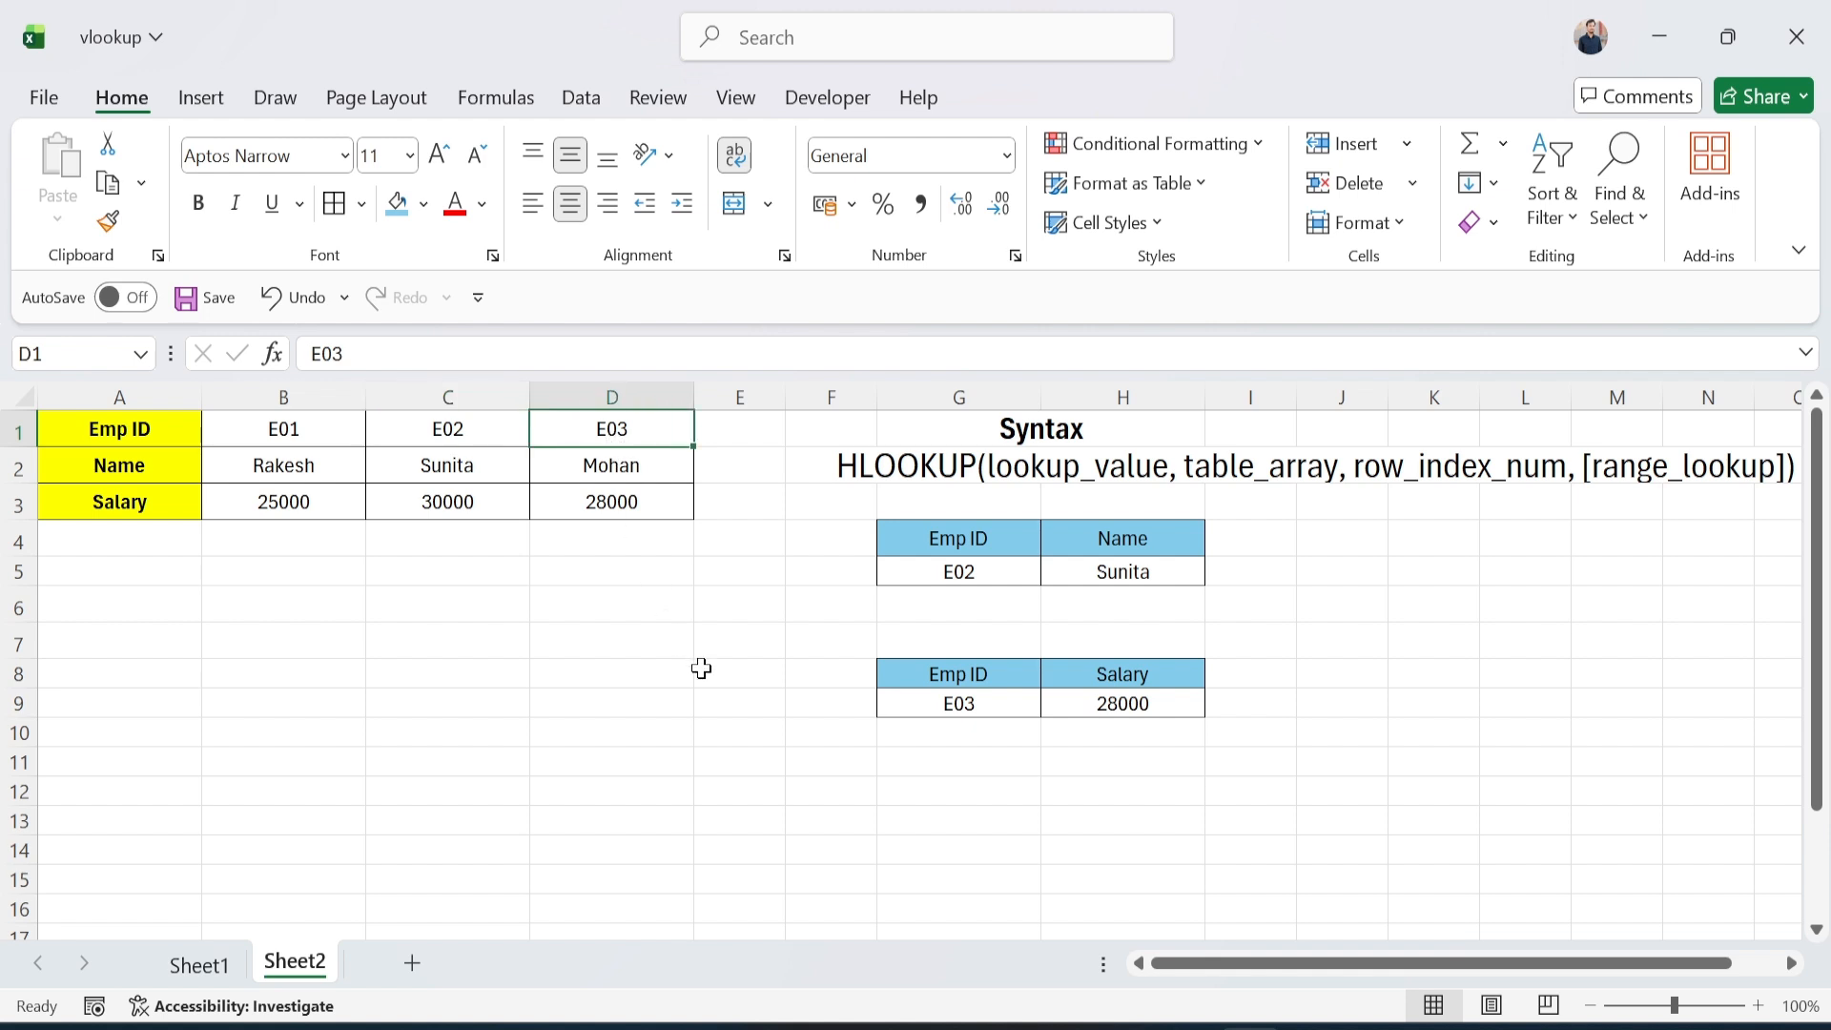
click(143, 429)
click(119, 465)
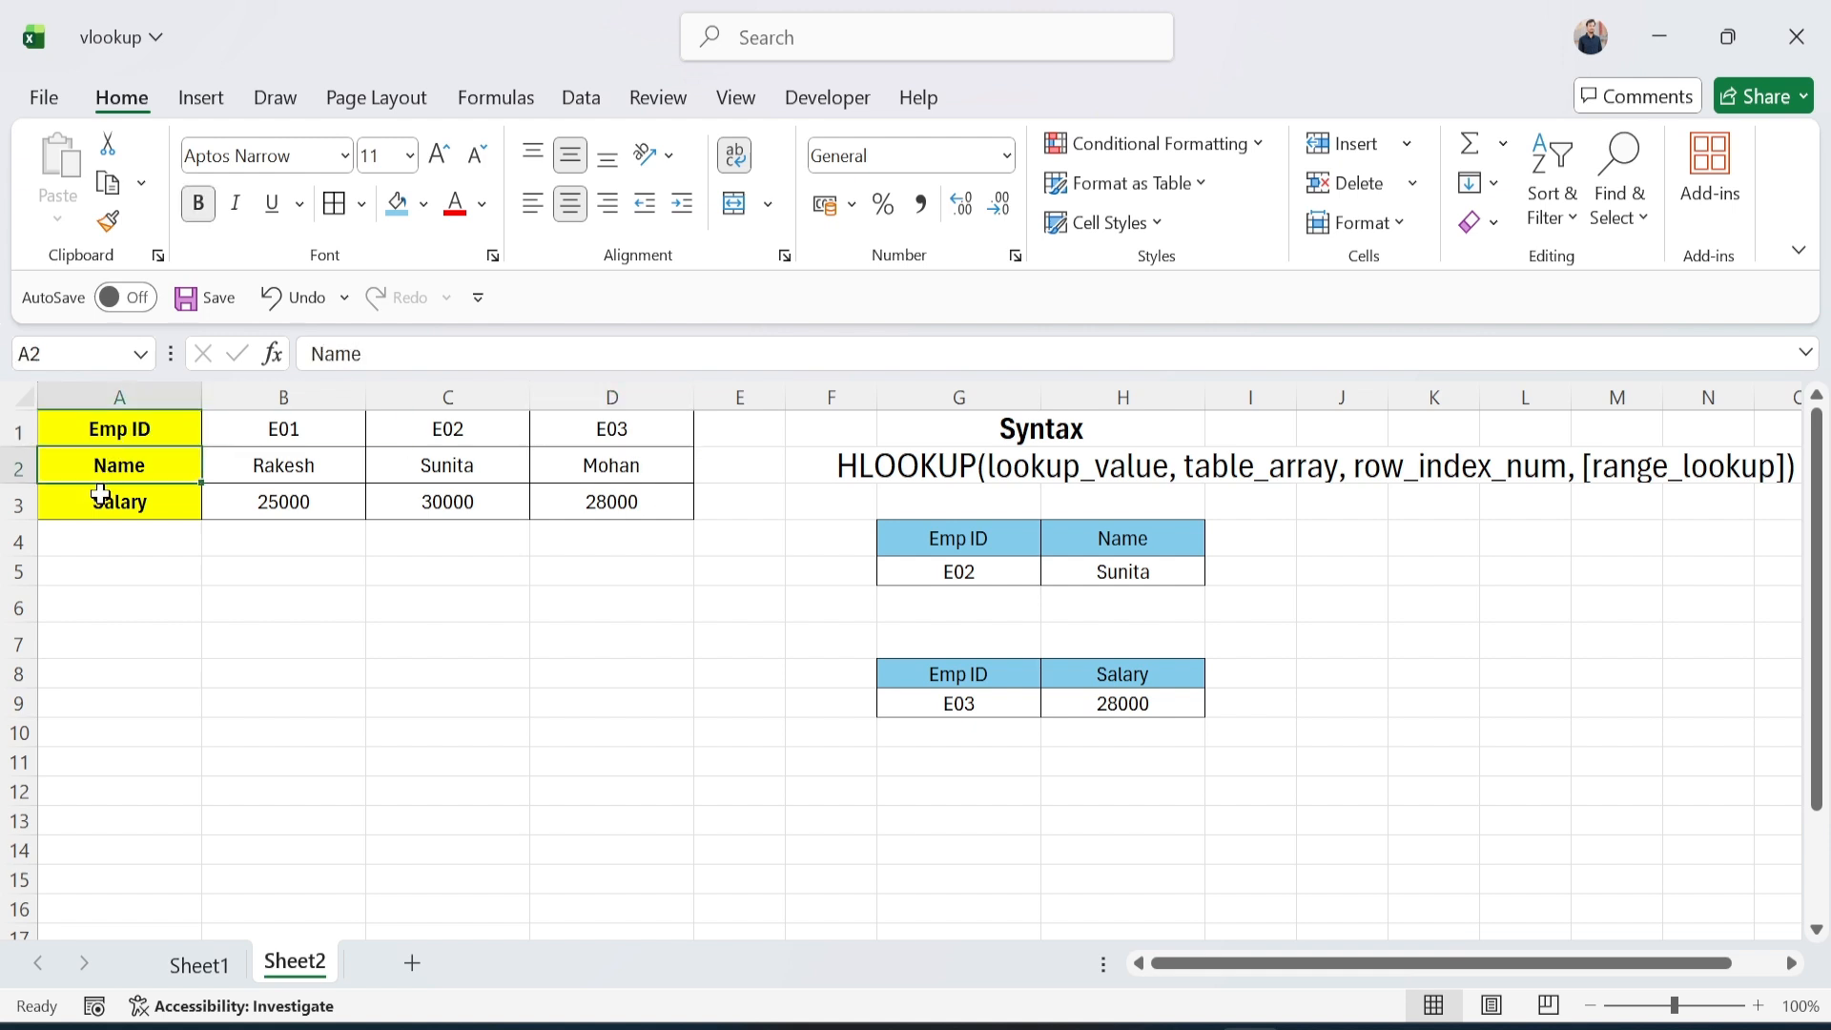
click(103, 496)
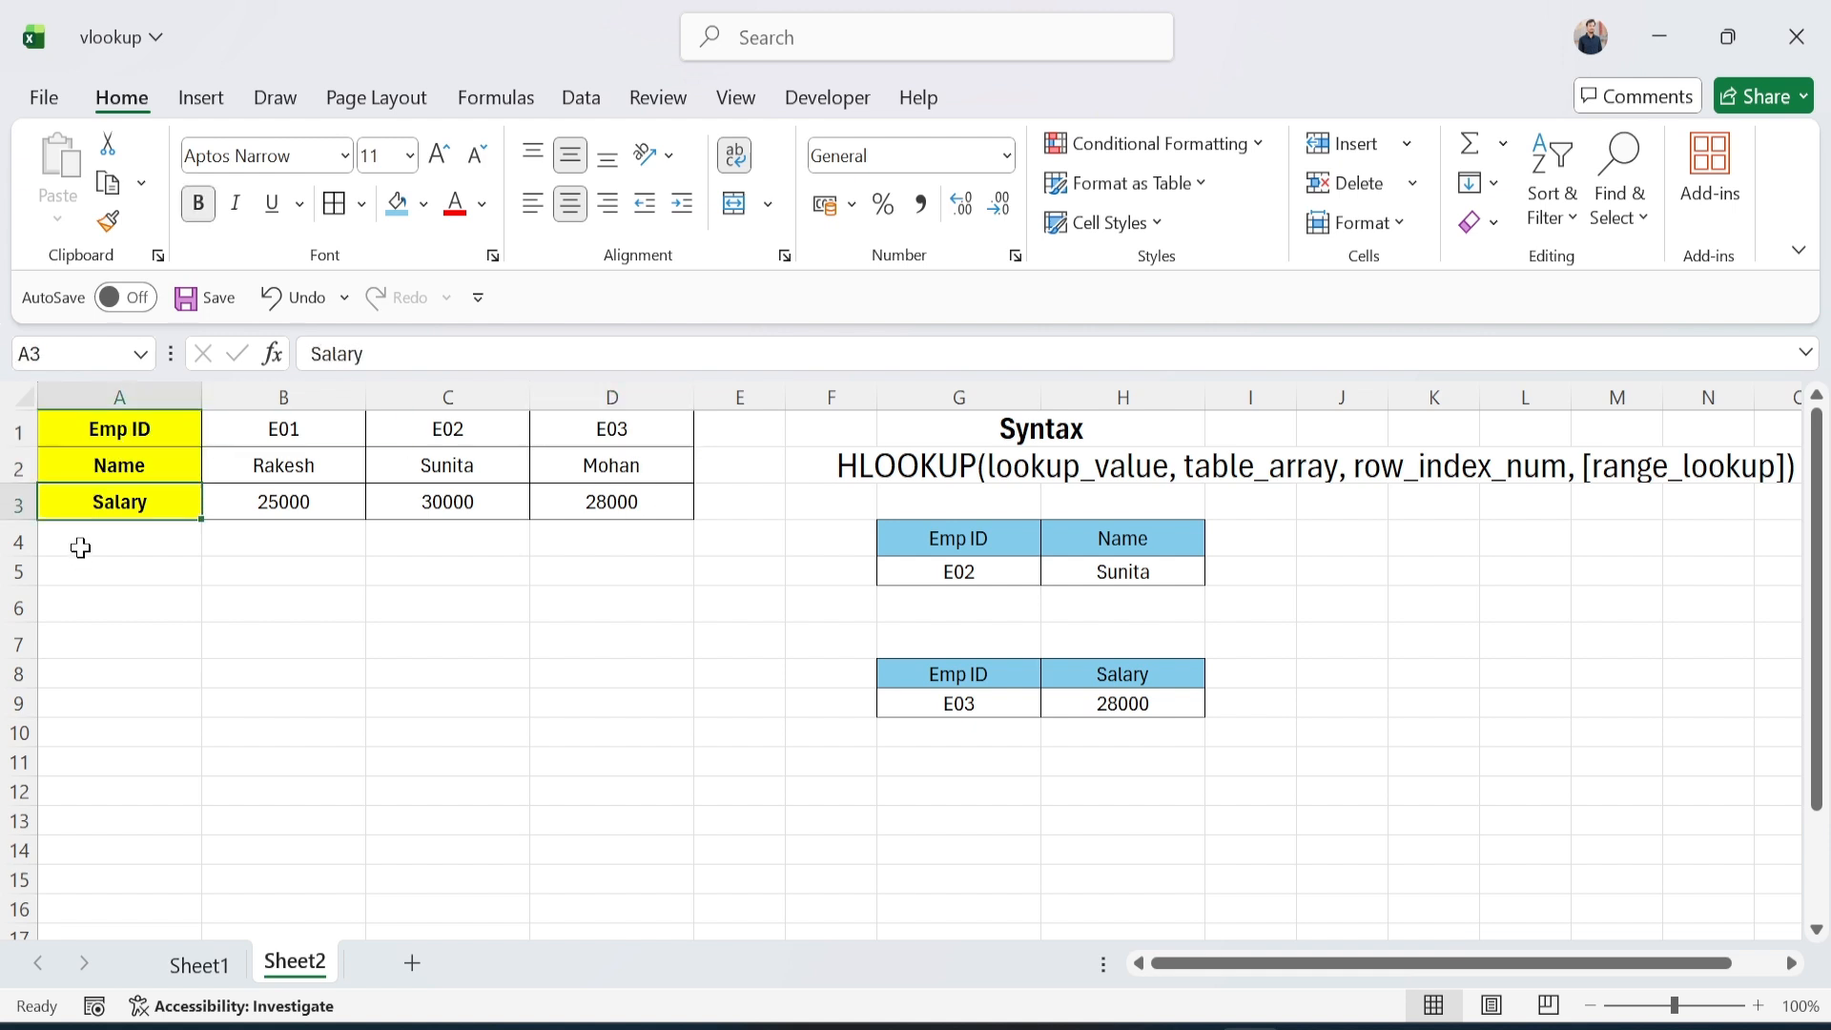
click(111, 545)
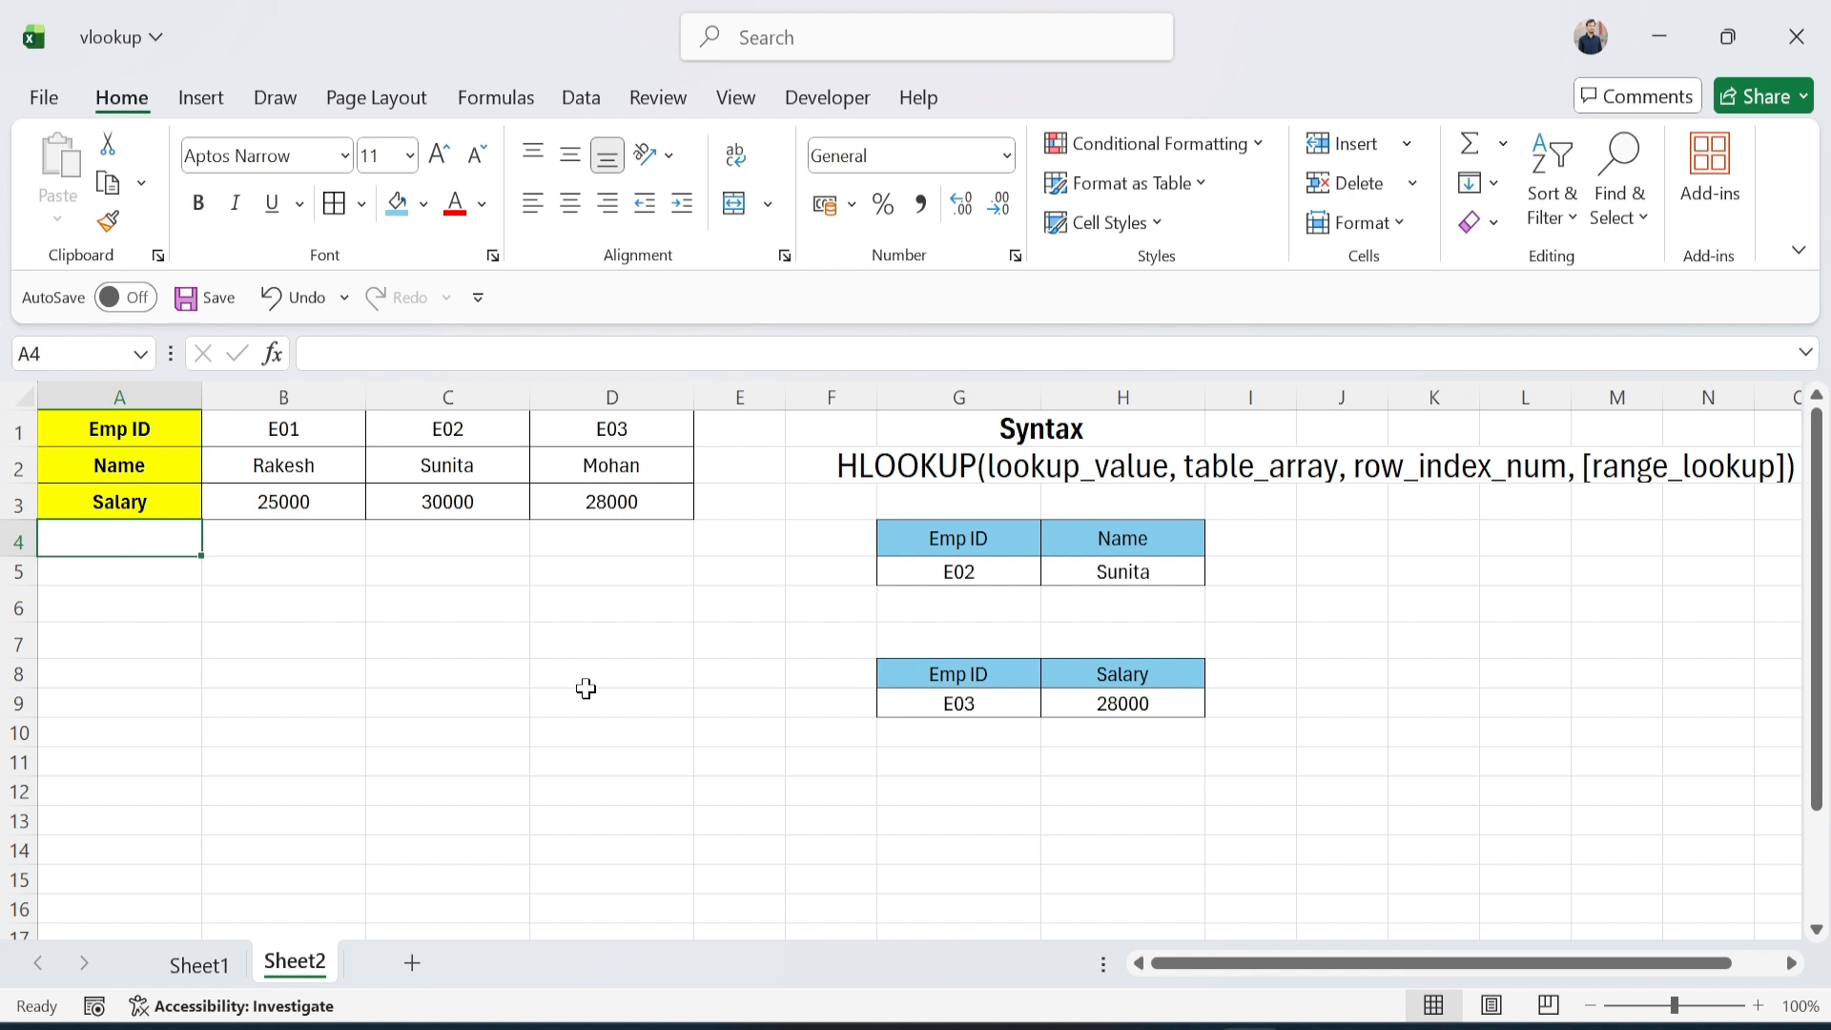